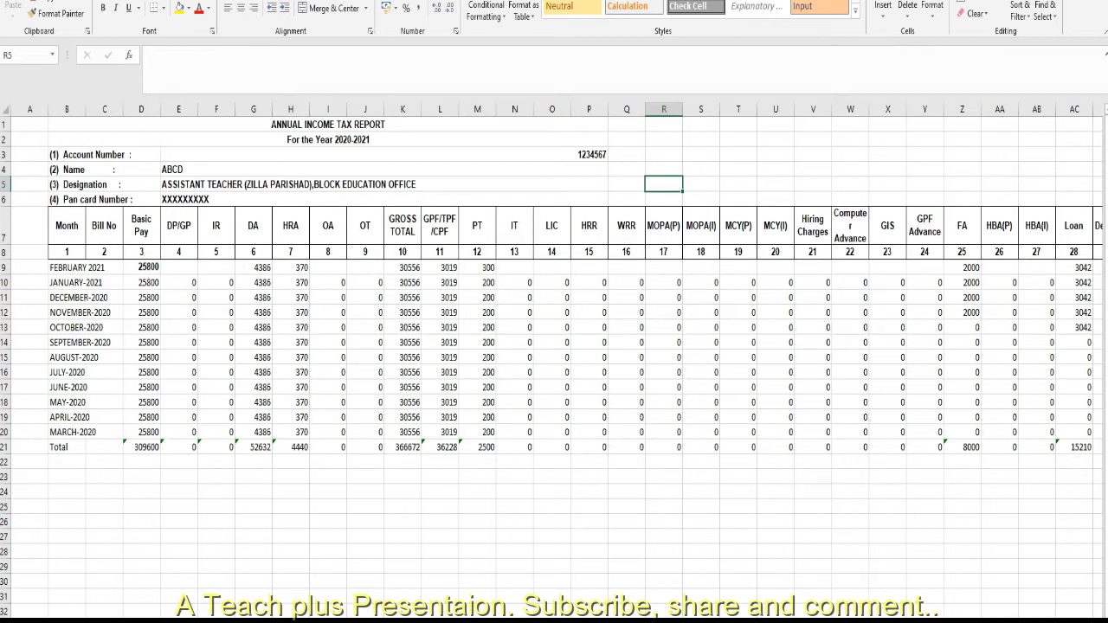
Examine the annual income tax report's monthly basic pay, the DA total, and the formulas for gross total, total deduction and net.
{"action": "left_click", "coordinate": [88, 431]}
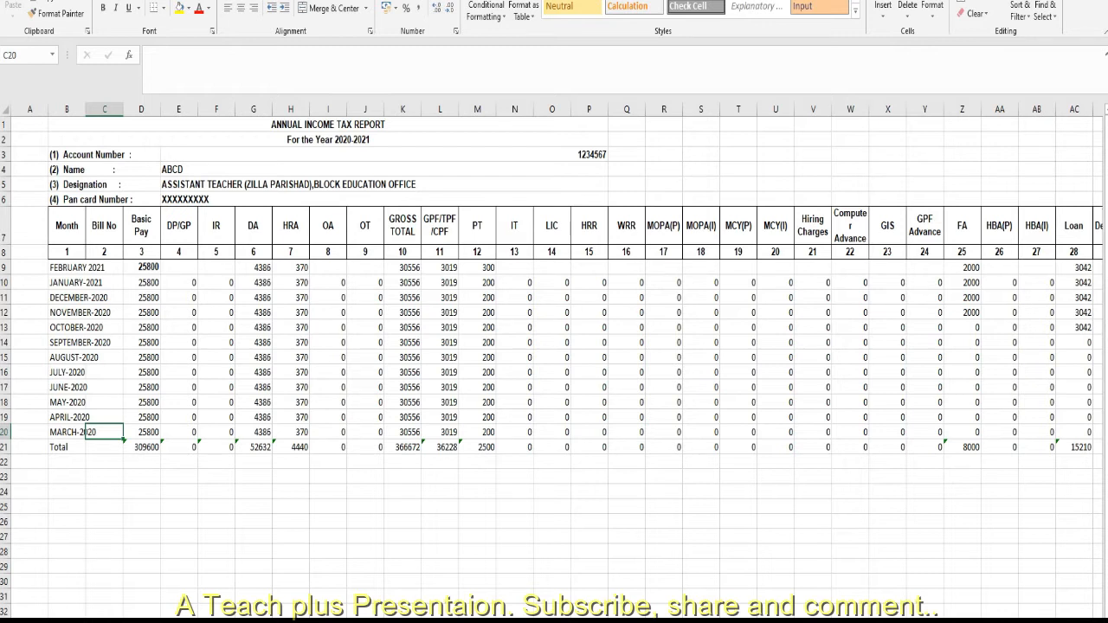
{"action": "left_click", "coordinate": [143, 268]}
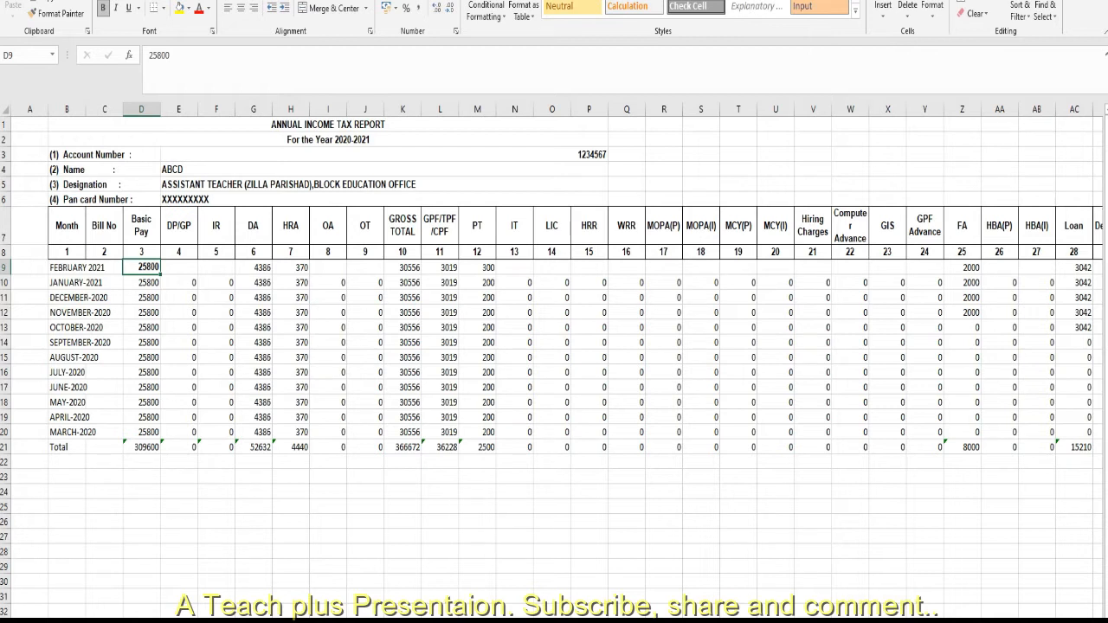
{"action": "left_click", "coordinate": [253, 226]}
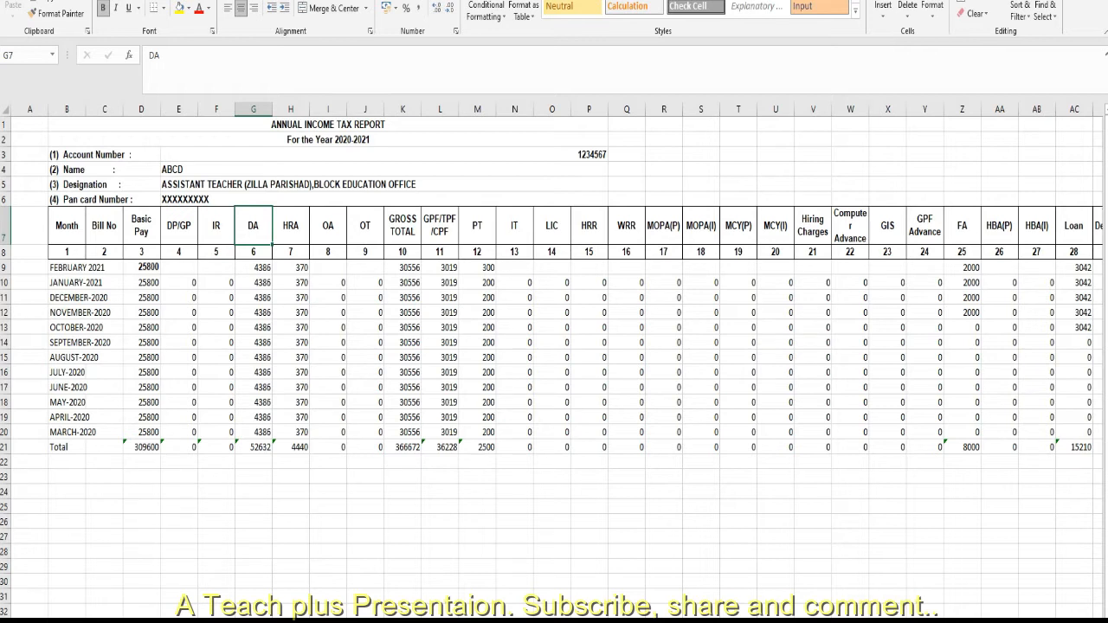
{"action": "left_click", "coordinate": [253, 448]}
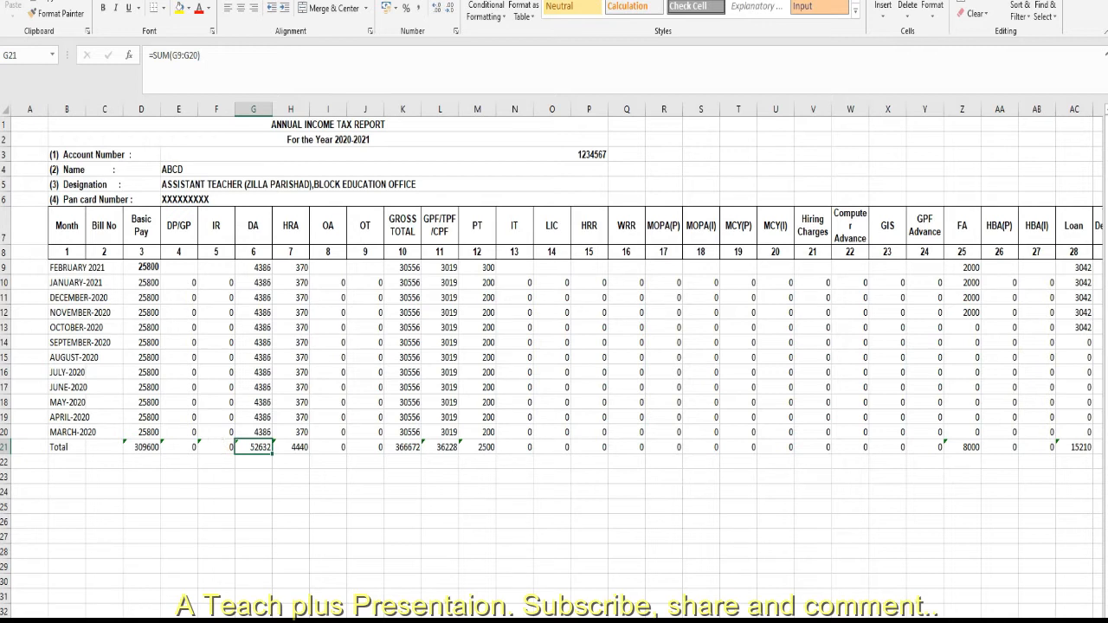
{"action": "scroll", "coordinate": [559, 360], "scroll_direction": "right", "scroll_amount": 3}
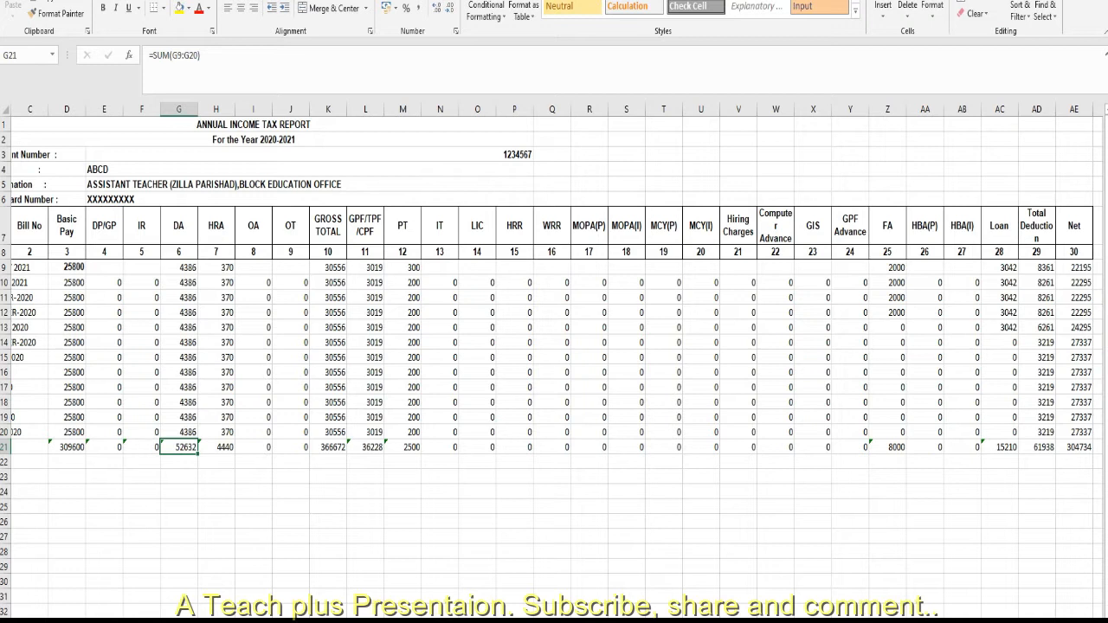
{"action": "left_click", "coordinate": [1036, 268]}
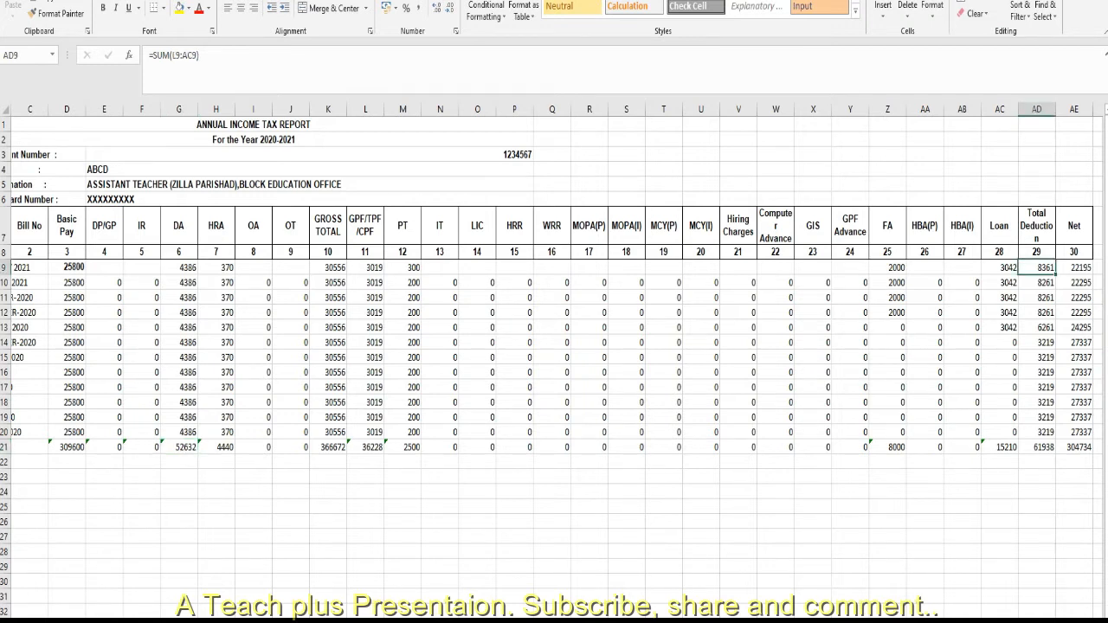
{"action": "left_click", "coordinate": [328, 268]}
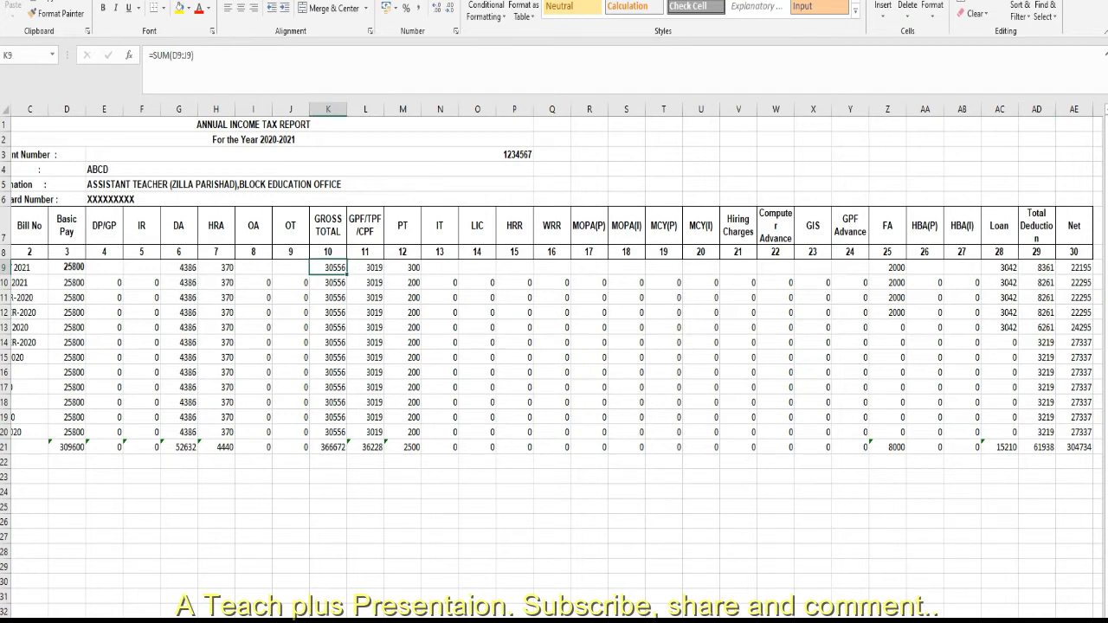
{"action": "left_click", "coordinate": [1036, 268]}
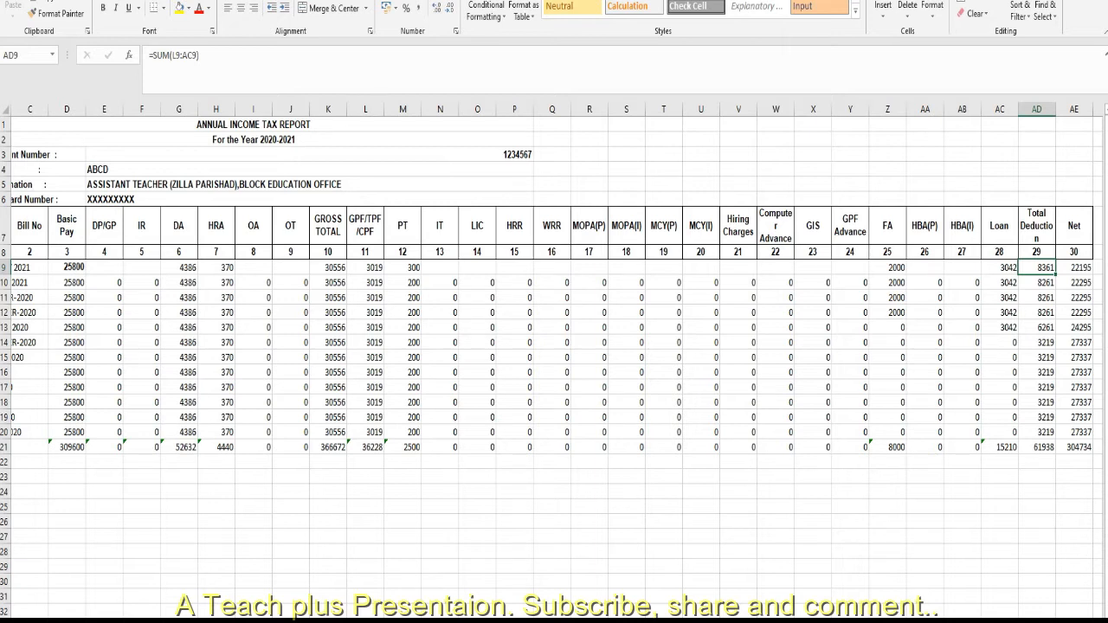
{"action": "left_click", "coordinate": [1074, 268]}
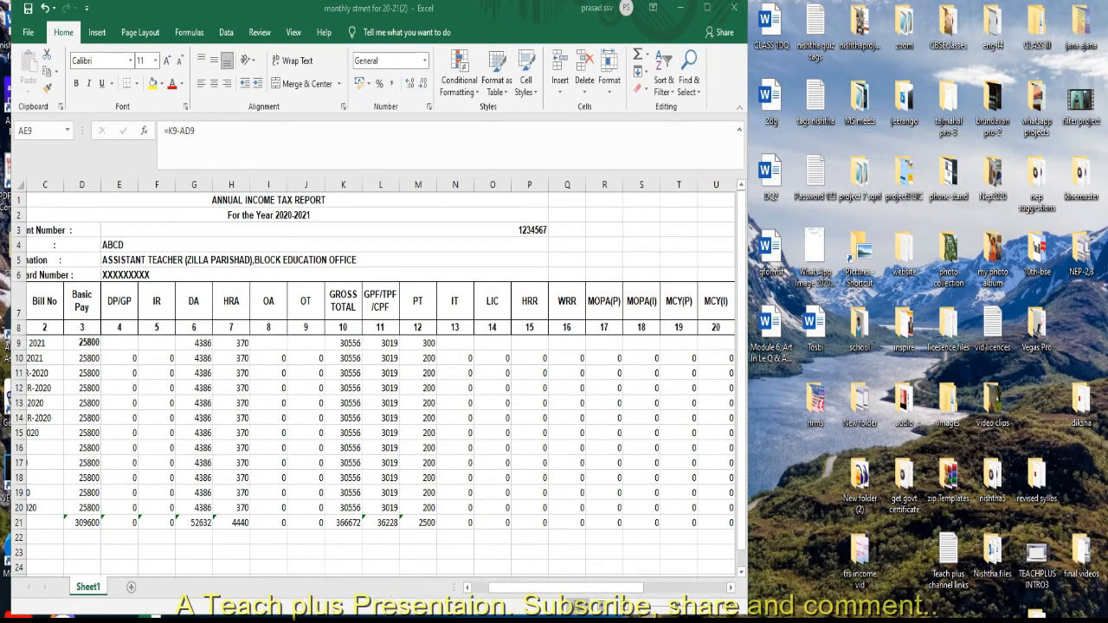
Switch to the MONTHLY STMNT MODEL workbook and position its window so the report's pay columns stay visible beside it.
{"action": "key", "text": "alt+Tab"}
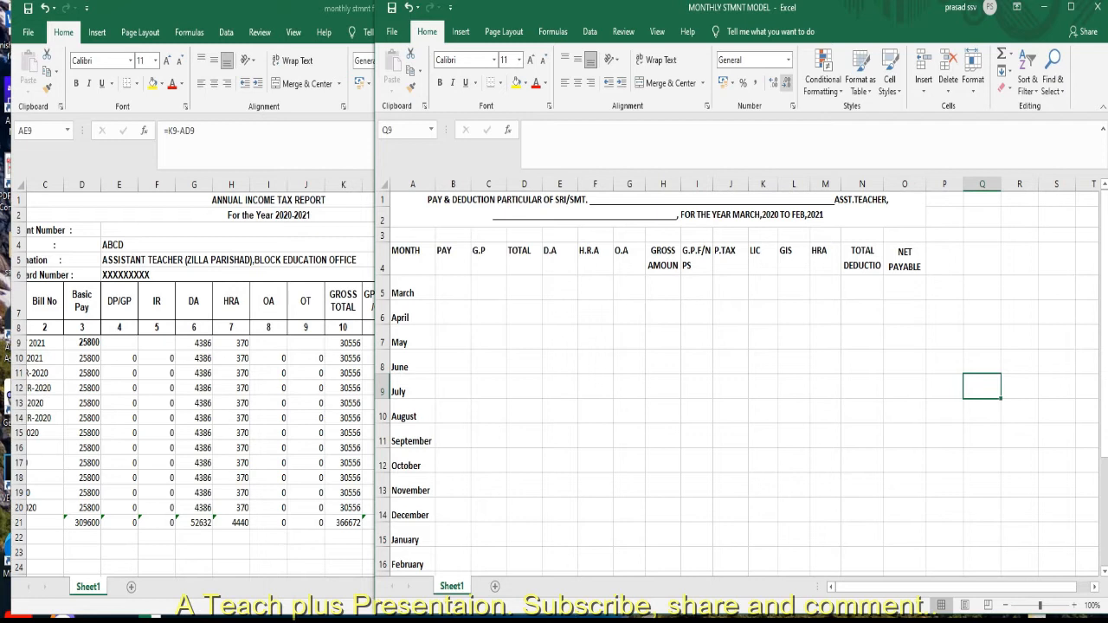
{"action": "left_click_drag", "start_coordinate": [838, 12], "coordinate": [844, 1]}
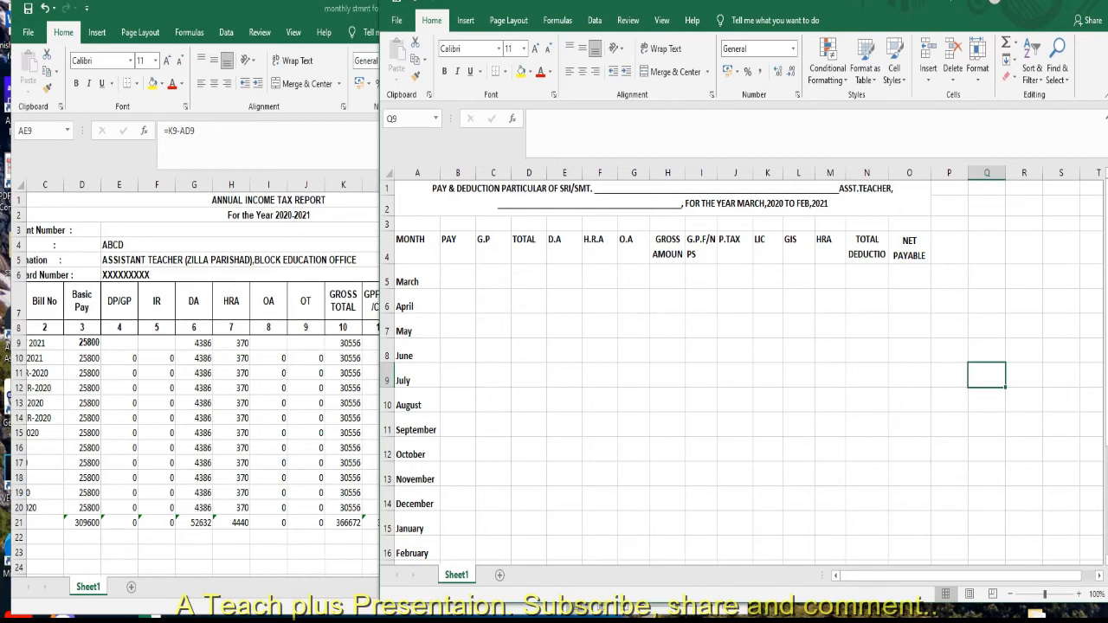
{"action": "left_click_drag", "start_coordinate": [654, 8], "coordinate": [607, 0]}
{"action": "left_click", "coordinate": [1063, 286]}
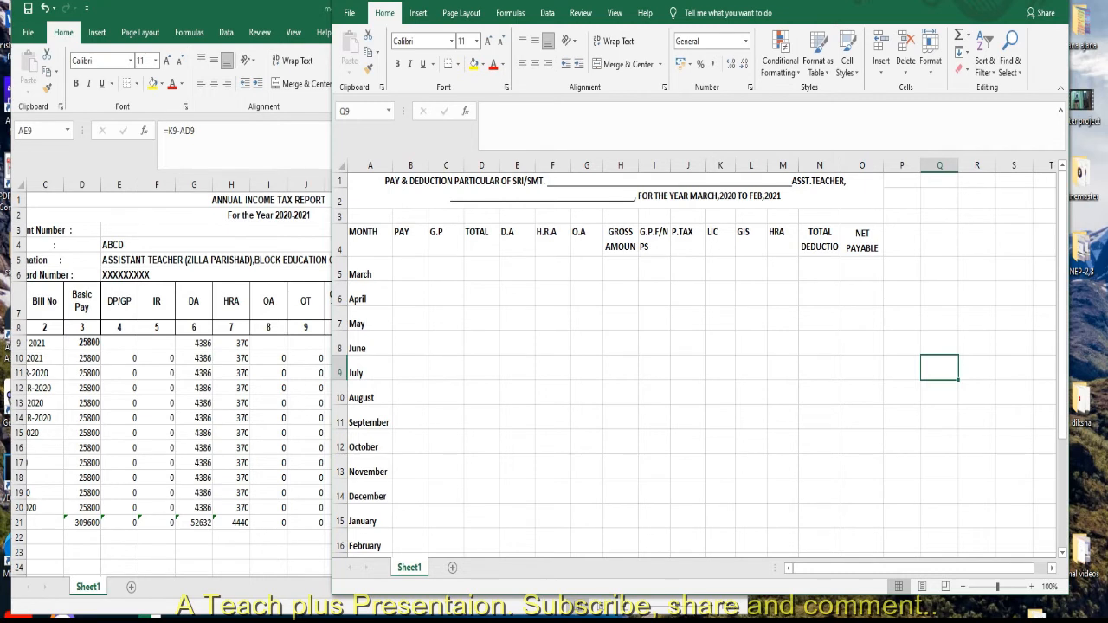
{"action": "key", "text": "ctrl+Home"}
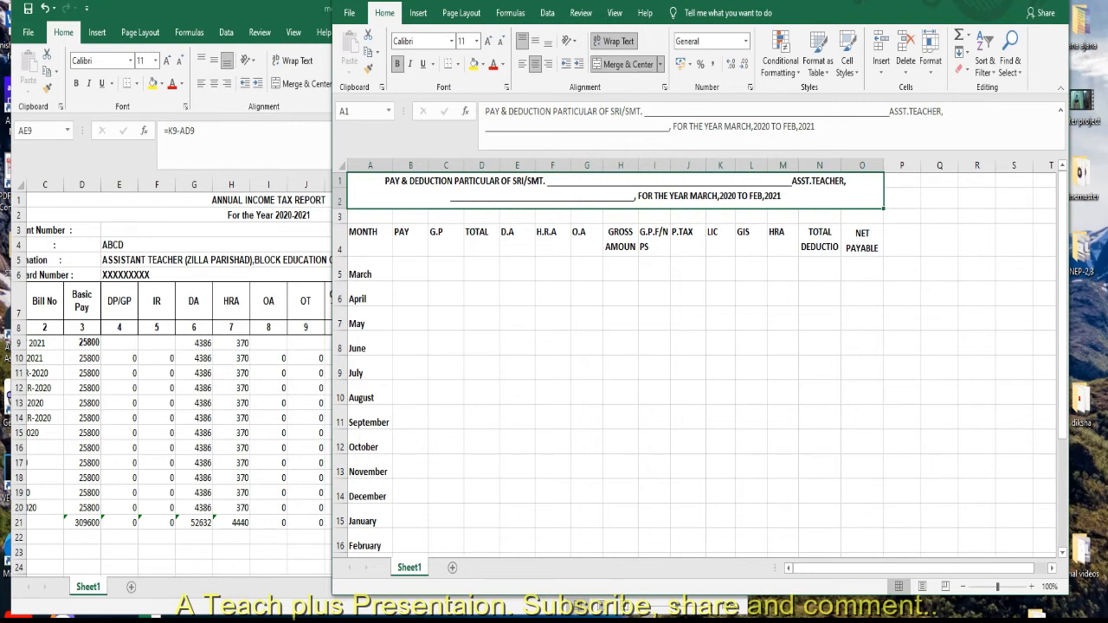
Enter 25800 as the March PAY and fill it down through February.
{"action": "left_click", "coordinate": [410, 269]}
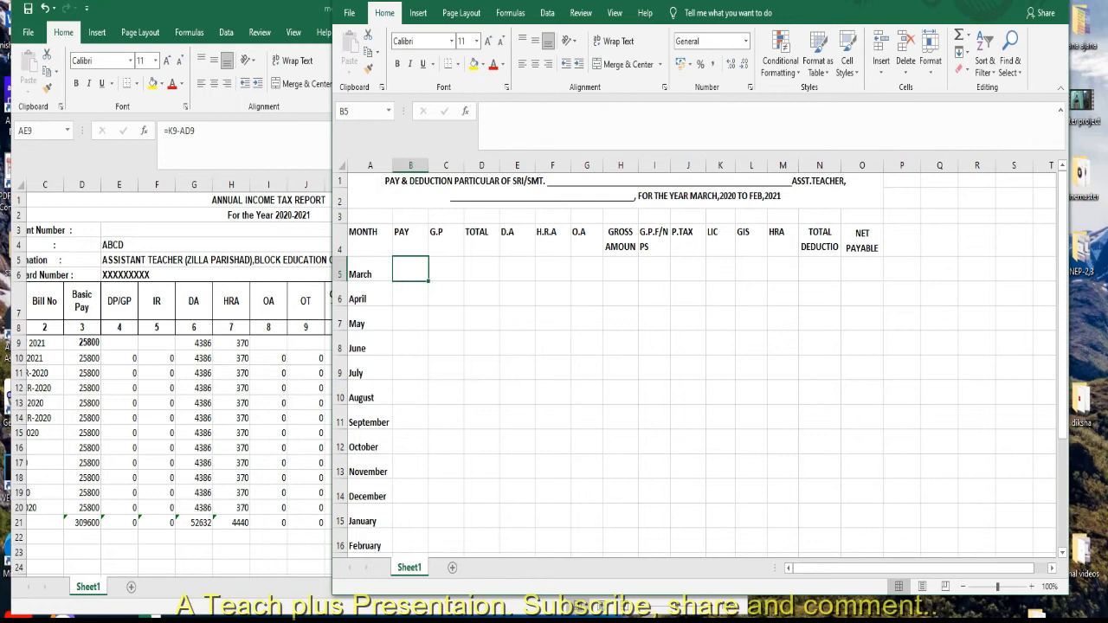
{"action": "type", "text": "25800"}
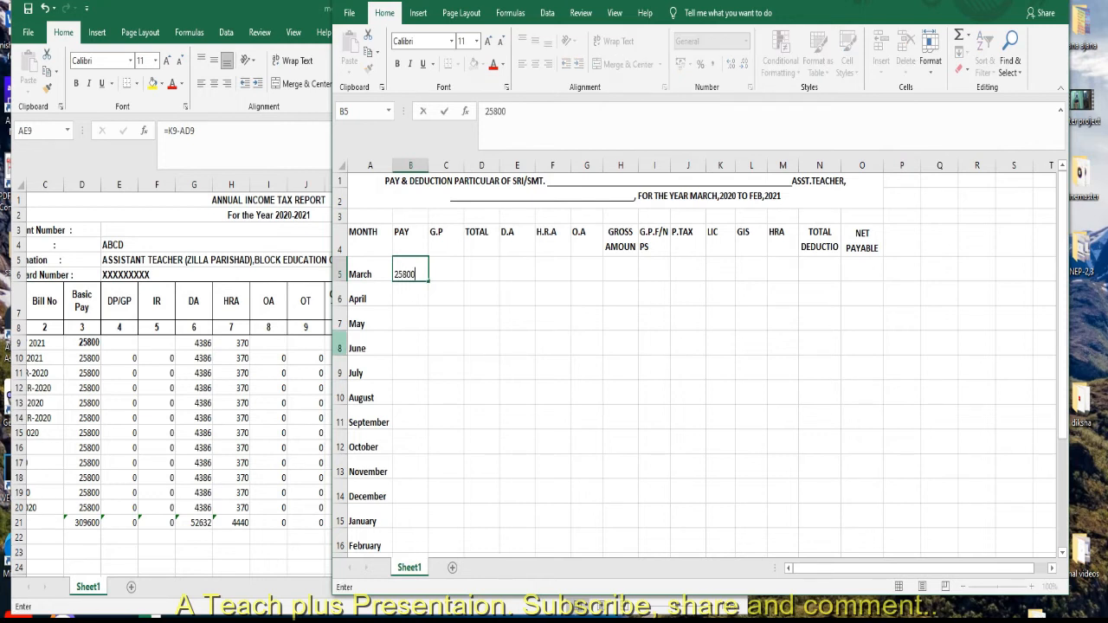
{"action": "key", "text": "Return"}
{"action": "key", "text": "Up"}
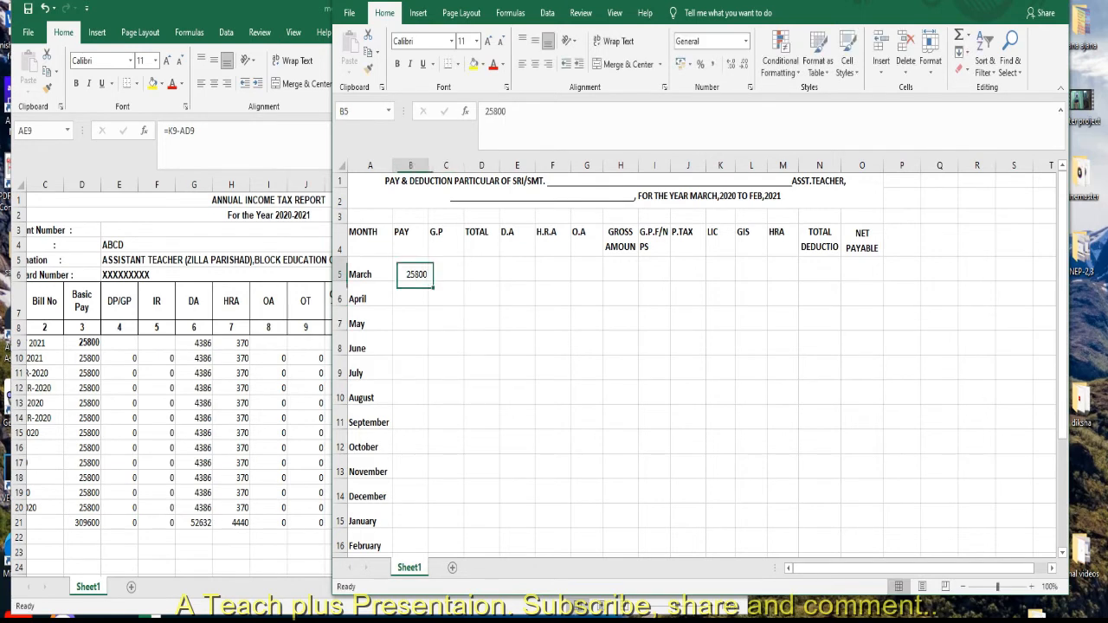
{"action": "left_click_drag", "start_coordinate": [427, 280], "coordinate": [433, 554]}
{"action": "left_click", "coordinate": [517, 392]}
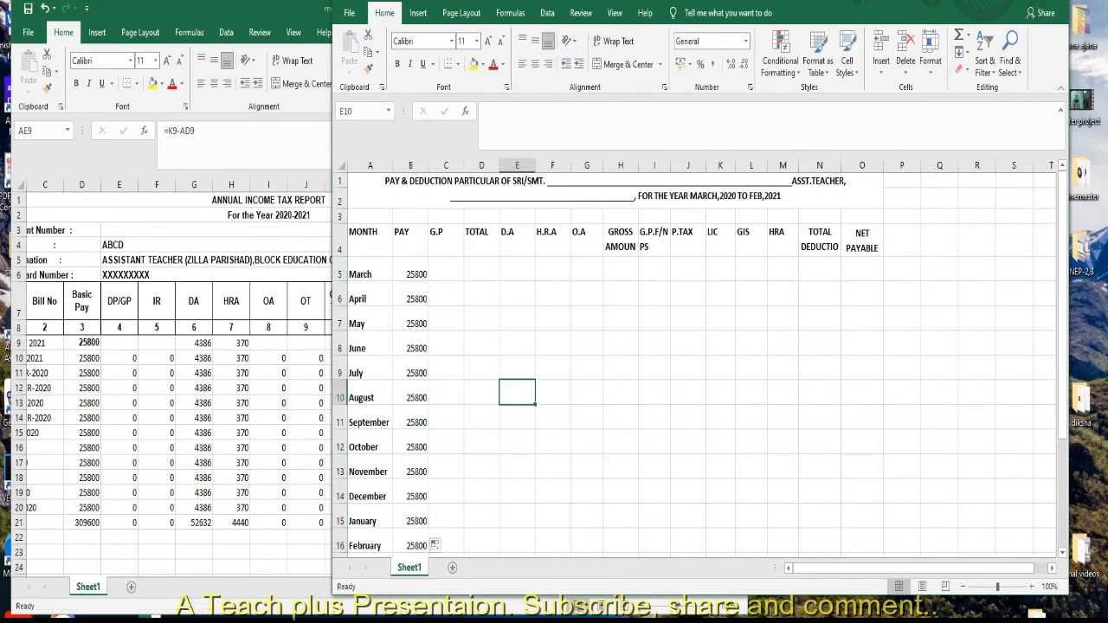
Enter 25800 as the March amount in the TOTAL column beside G.P and fill it down through February.
{"action": "left_click_drag", "start_coordinate": [1062, 322], "coordinate": [1062, 329]}
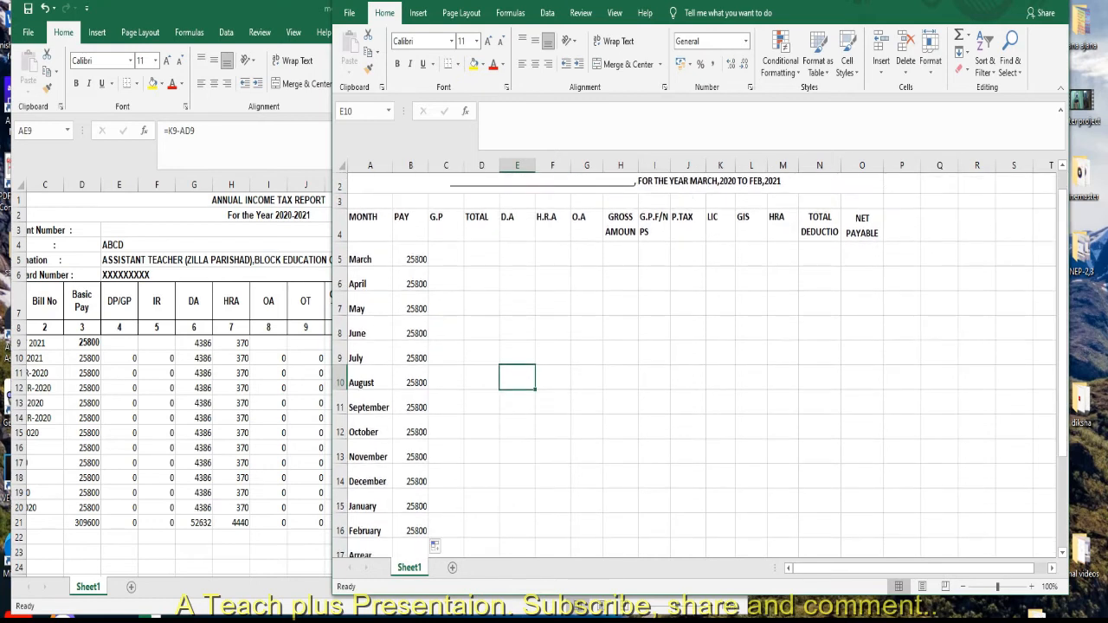
{"action": "key", "text": "Left"}
{"action": "key", "text": "Up"}
{"action": "key", "text": "Up"}
{"action": "key", "text": "Up"}
{"action": "key", "text": "Up"}
{"action": "key", "text": "Up"}
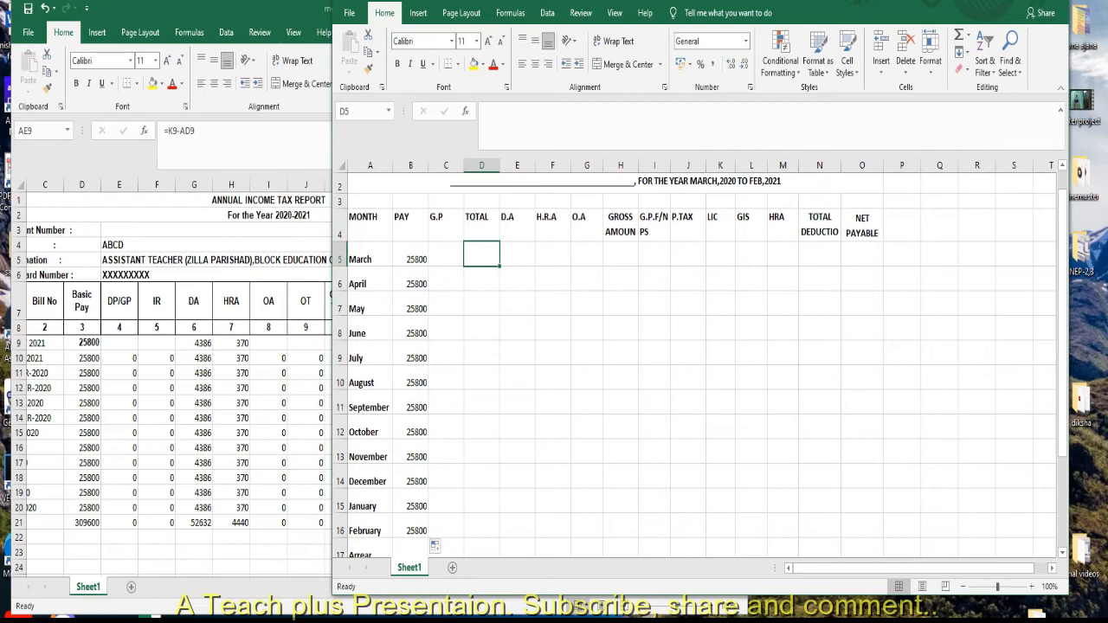
{"action": "type", "text": "25800"}
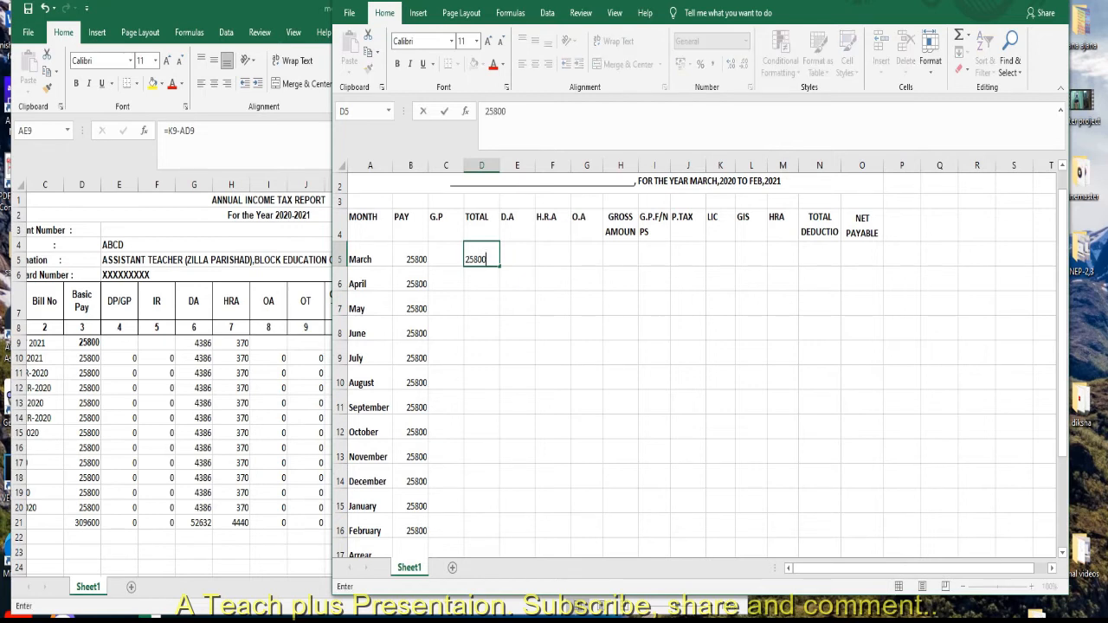
{"action": "left_click", "coordinate": [552, 381]}
{"action": "left_click", "coordinate": [482, 254]}
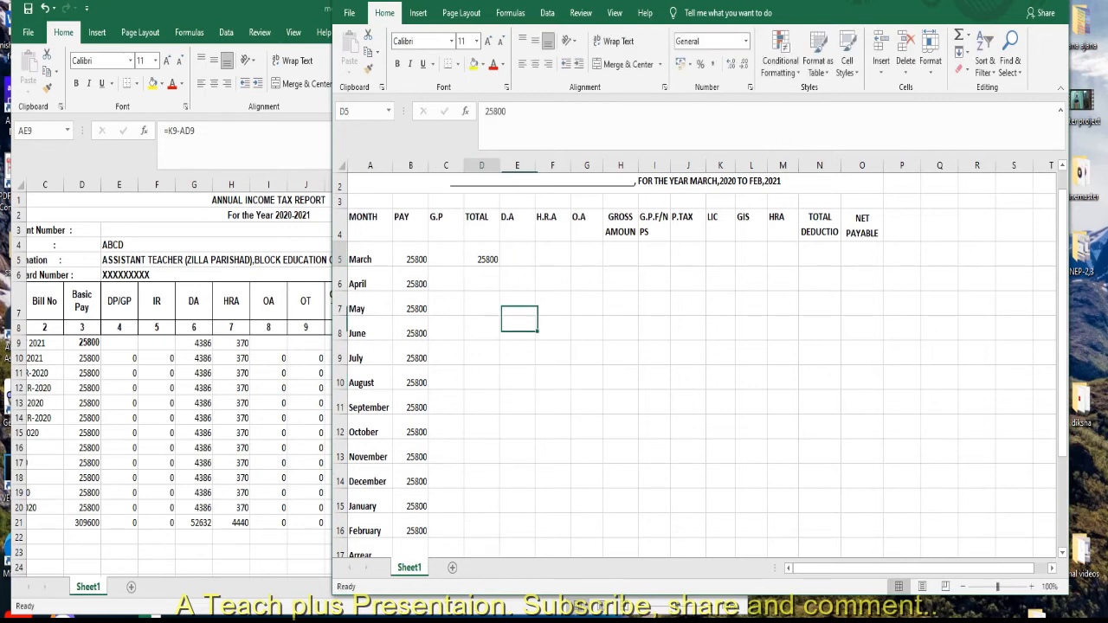
{"action": "left_click_drag", "start_coordinate": [499, 266], "coordinate": [502, 394]}
{"action": "left_click_drag", "start_coordinate": [502, 494], "coordinate": [502, 494]}
Enter 4386 as the March D.A and fill it down through February.
{"action": "left_click", "coordinate": [518, 219]}
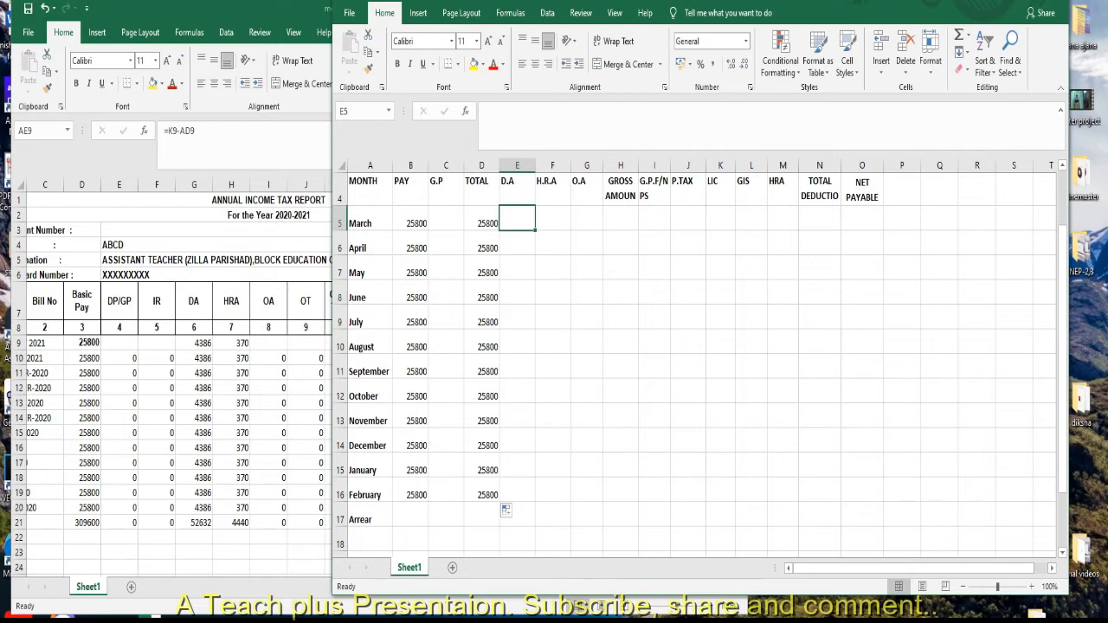
{"action": "type", "text": "4385"}
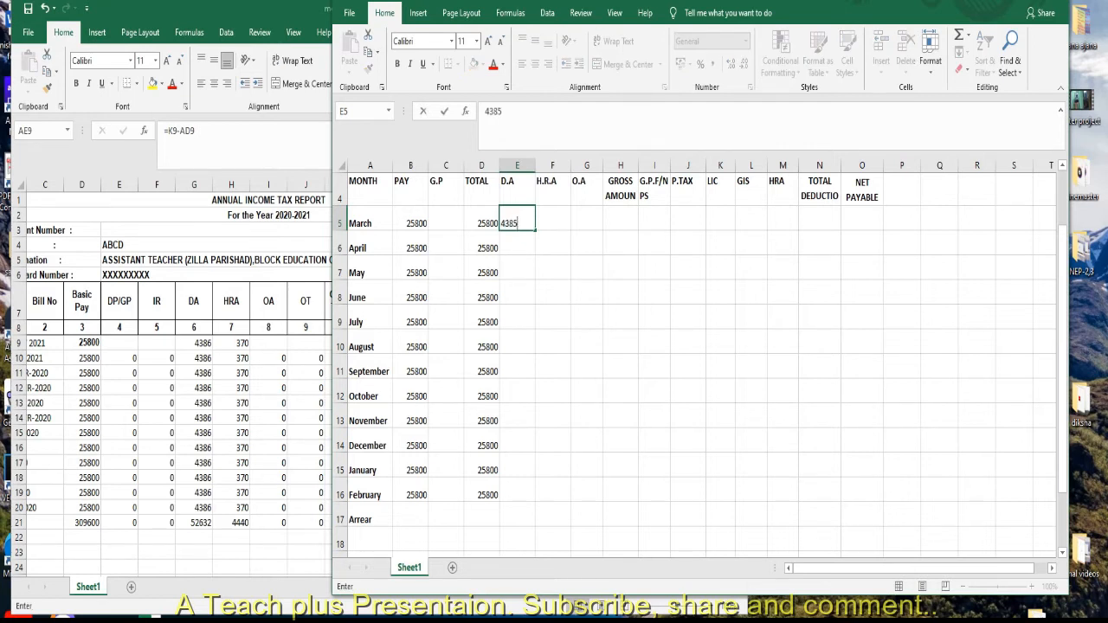
{"action": "key", "text": "BackSpace"}
{"action": "type", "text": "6"}
{"action": "key", "text": "Return"}
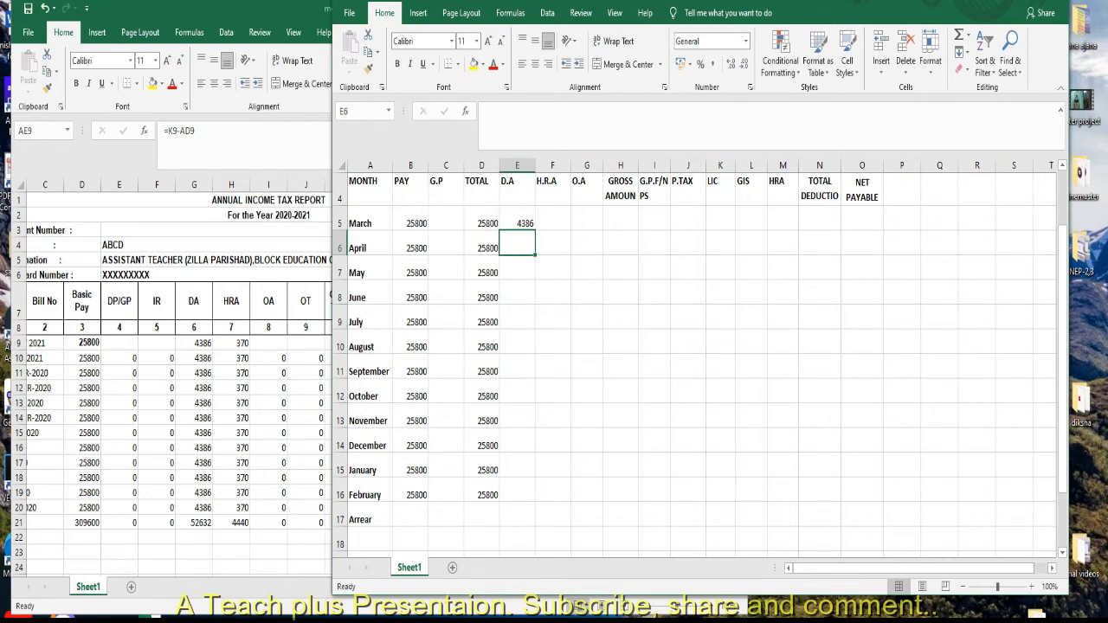
{"action": "left_click", "coordinate": [517, 224]}
{"action": "left_click_drag", "start_coordinate": [536, 234], "coordinate": [536, 501]}
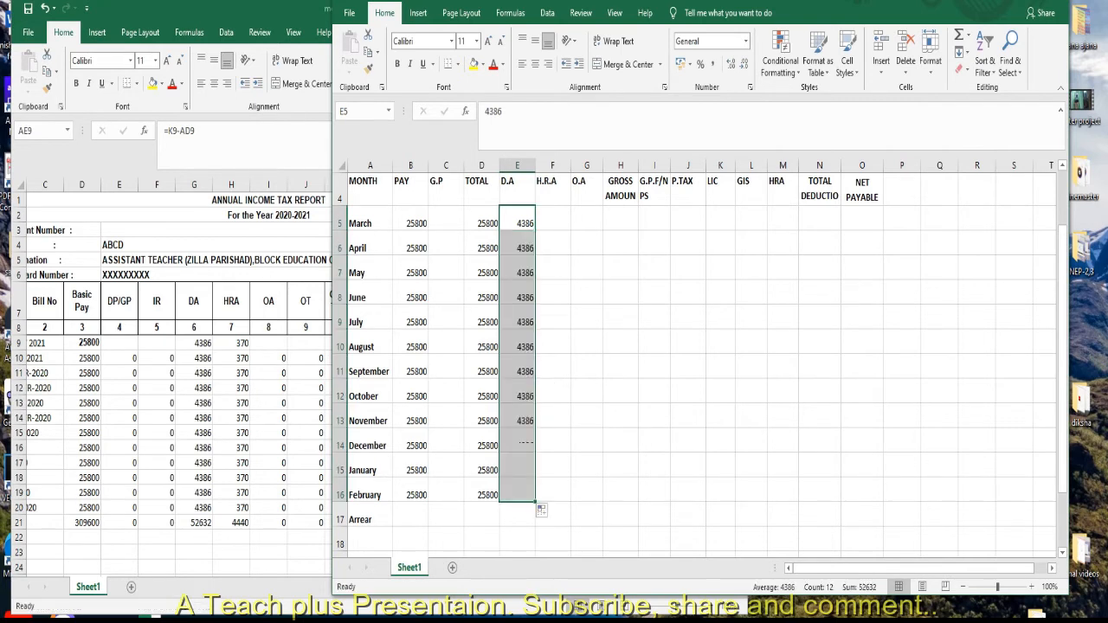
Enter 370 as the March H.R.A in the allowance column before O.A and fill it down through February.
{"action": "left_click", "coordinate": [552, 516]}
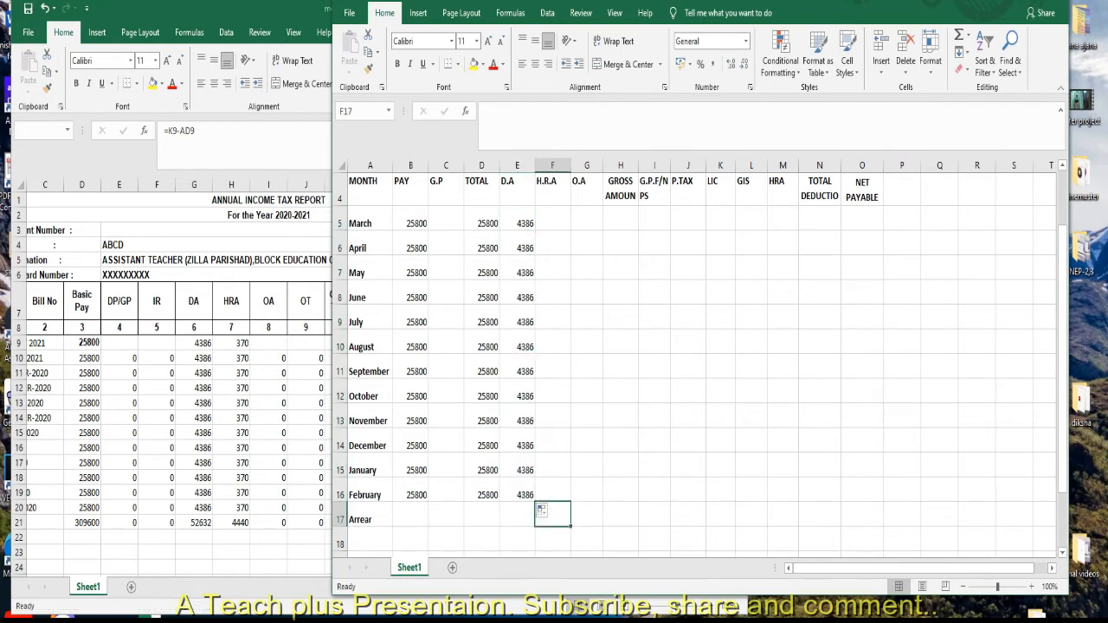
{"action": "key", "text": "Up"}
{"action": "key", "text": "Up"}
{"action": "key", "text": "Up"}
{"action": "key", "text": "Up"}
{"action": "key", "text": "Up"}
{"action": "key", "text": "Up"}
{"action": "key", "text": "Up"}
{"action": "key", "text": "Up"}
{"action": "key", "text": "Up"}
{"action": "key", "text": "Up"}
{"action": "key", "text": "Up"}
{"action": "key", "text": "Up"}
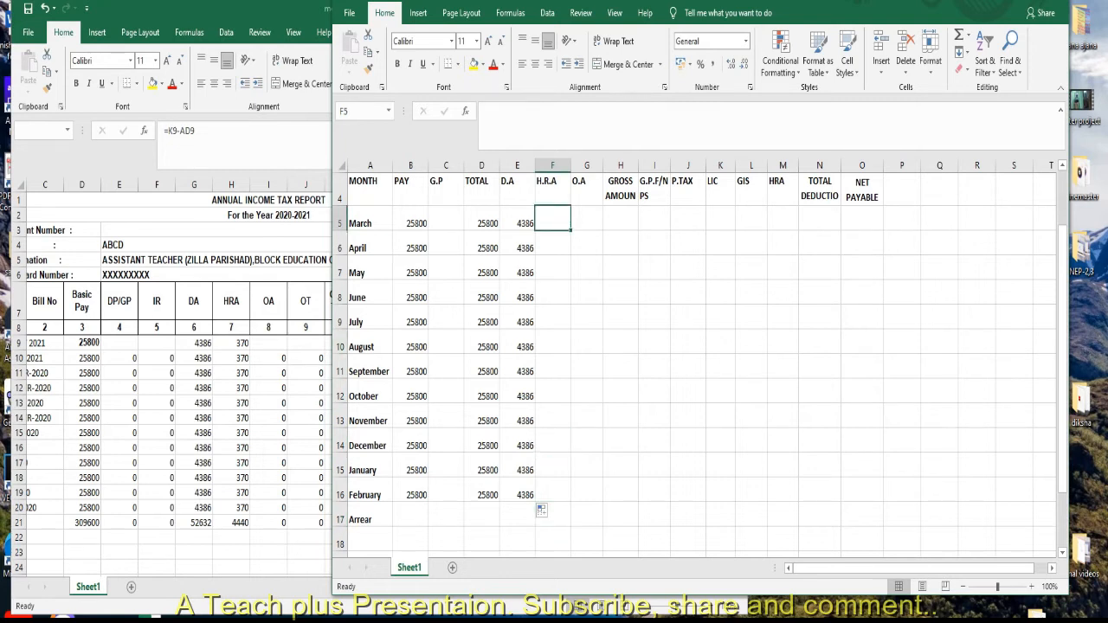
{"action": "type", "text": "370"}
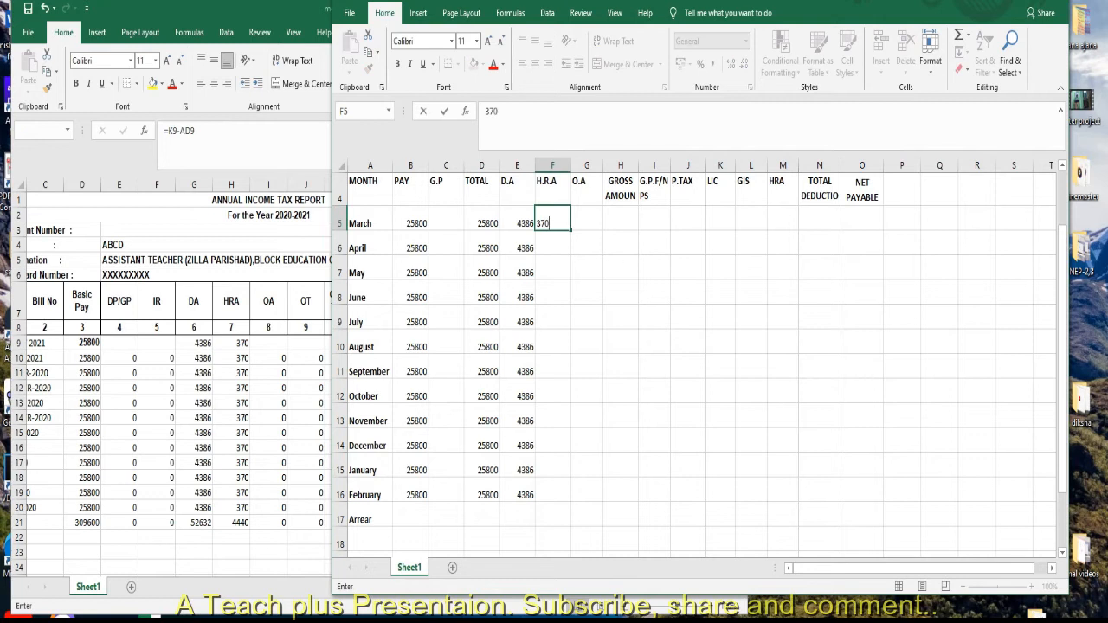
{"action": "left_click", "coordinate": [586, 266]}
{"action": "left_click", "coordinate": [554, 220]}
{"action": "left_click_drag", "start_coordinate": [571, 230], "coordinate": [569, 500]}
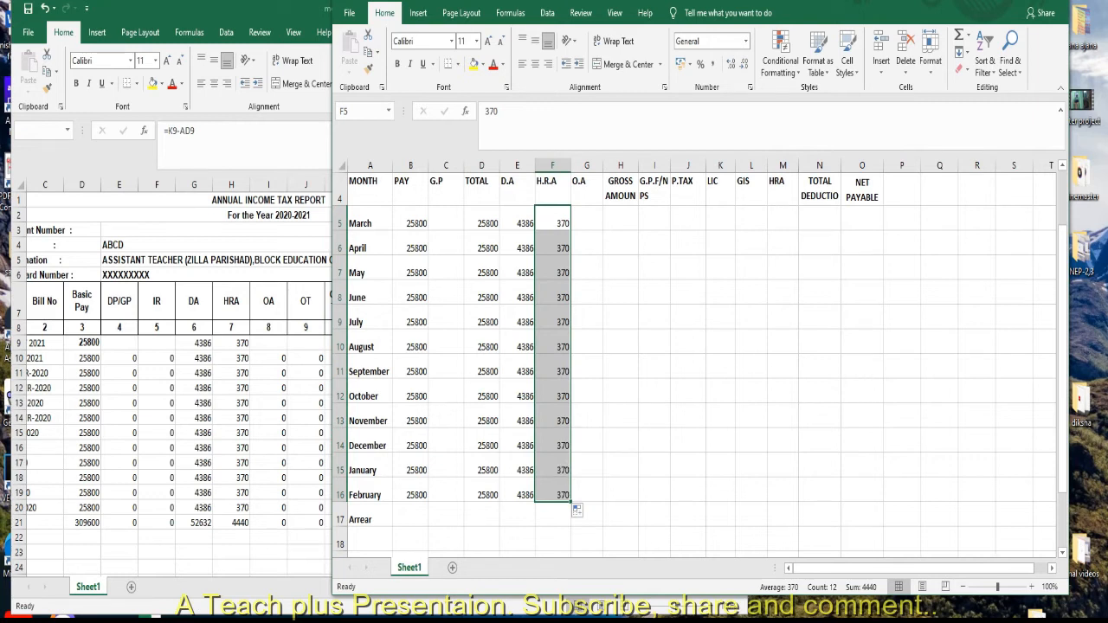
Check the report's gross total, enter 30556 as the March gross amount and fill it down through February.
{"action": "left_click", "coordinate": [620, 218]}
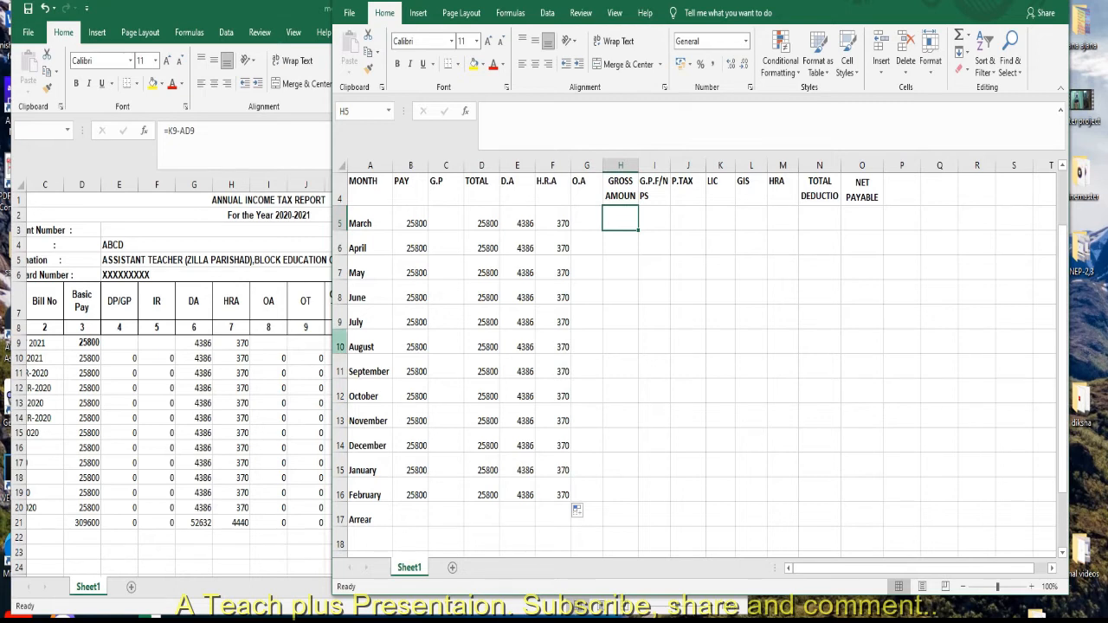
{"action": "key", "text": "alt+Tab"}
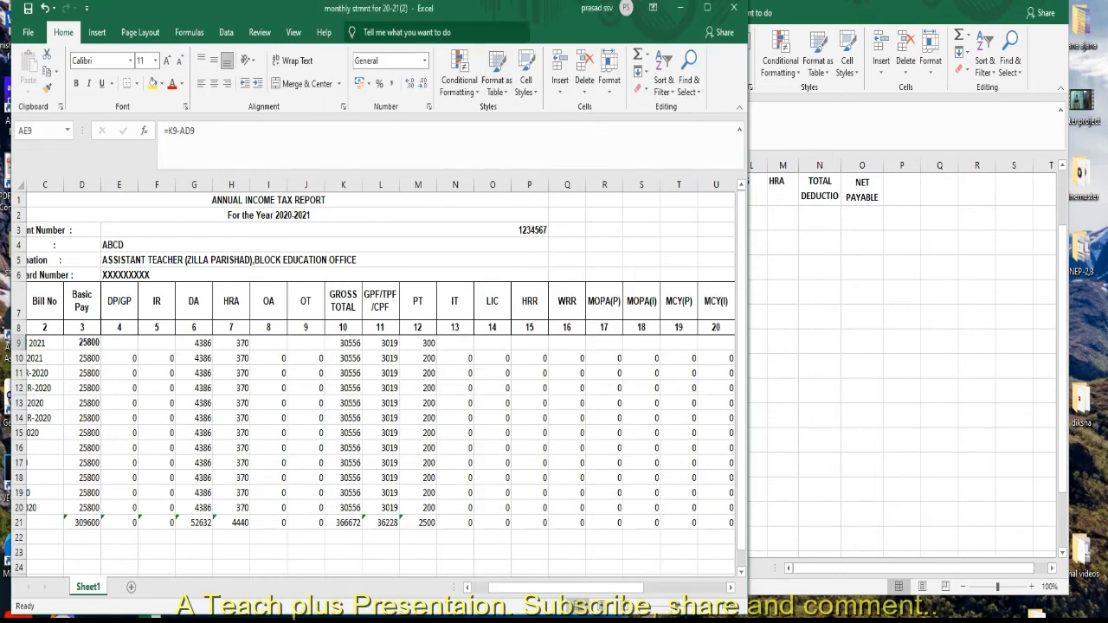
{"action": "key", "text": "alt+Tab"}
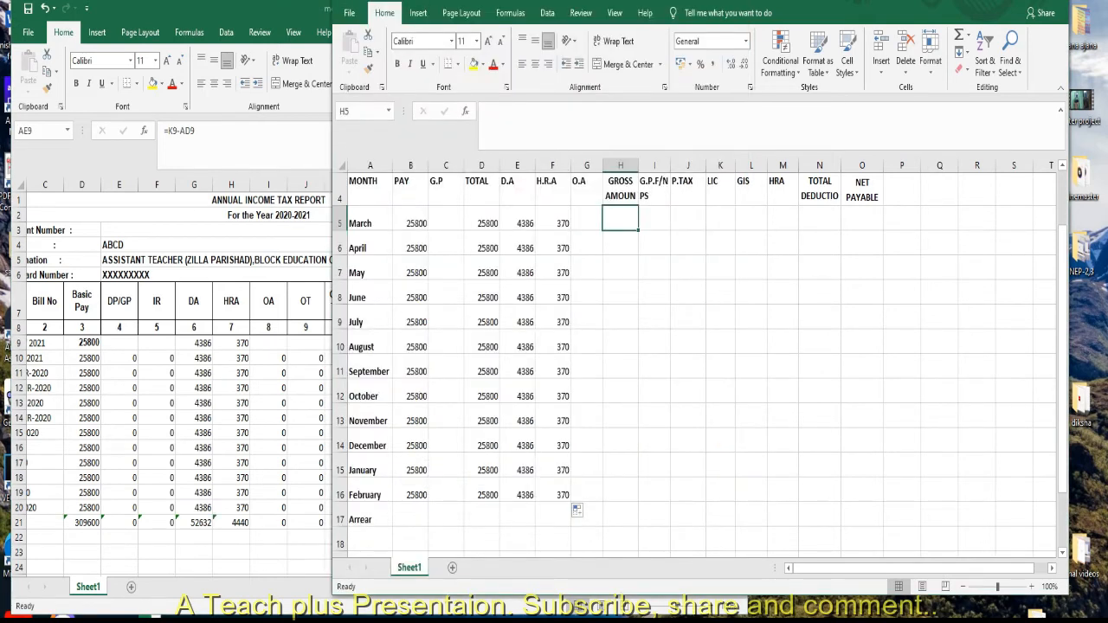
{"action": "type", "text": "30556"}
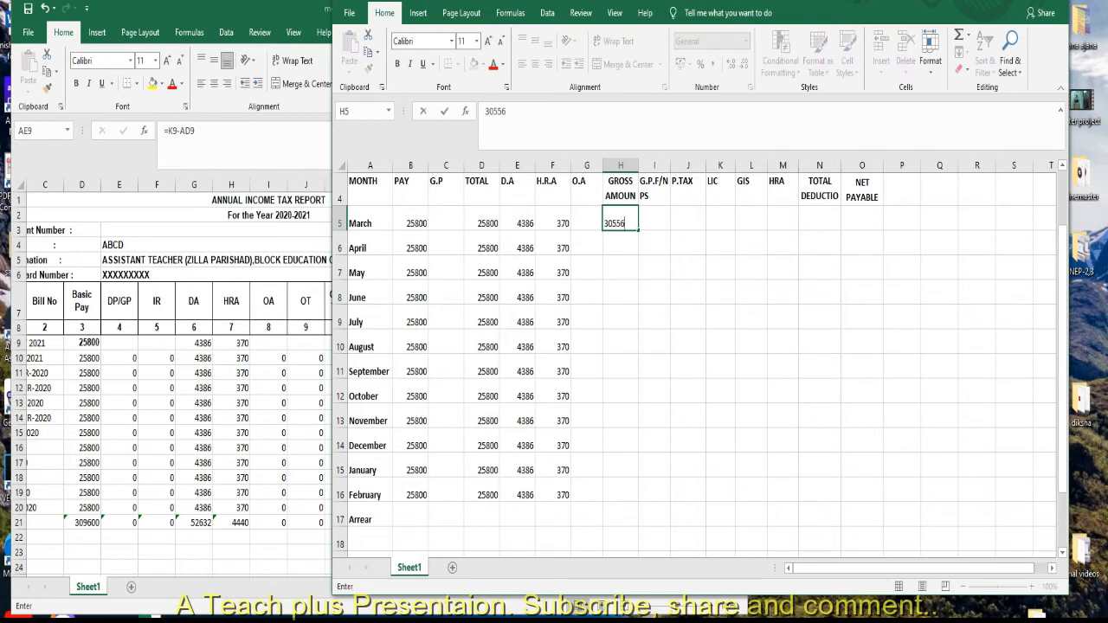
{"action": "left_click", "coordinate": [689, 317]}
{"action": "left_click", "coordinate": [621, 220]}
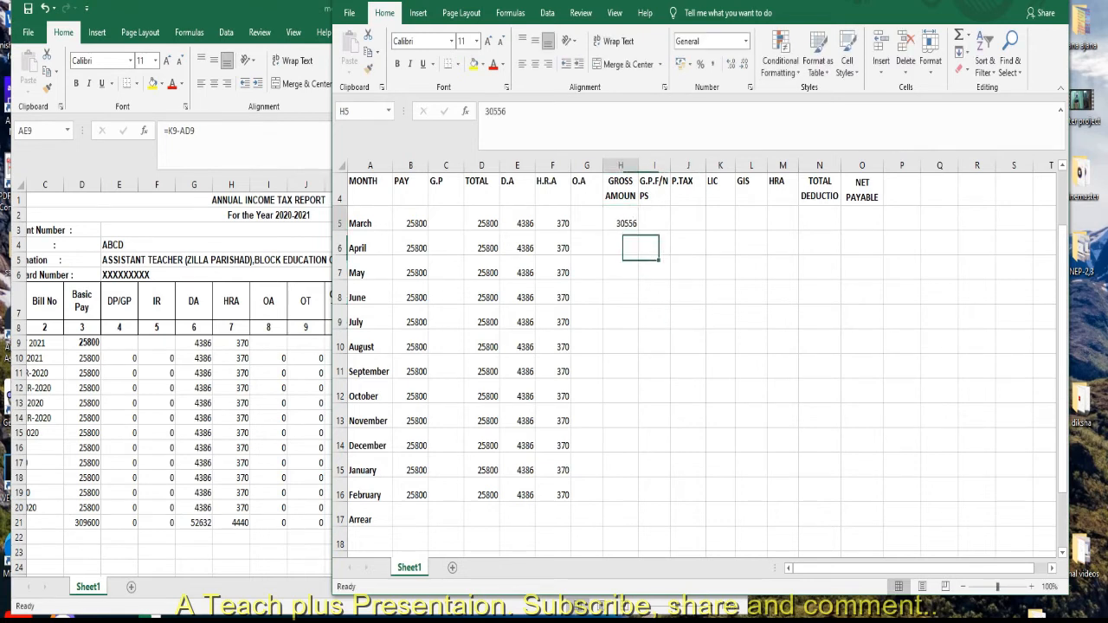
{"action": "left_click_drag", "start_coordinate": [639, 230], "coordinate": [639, 500]}
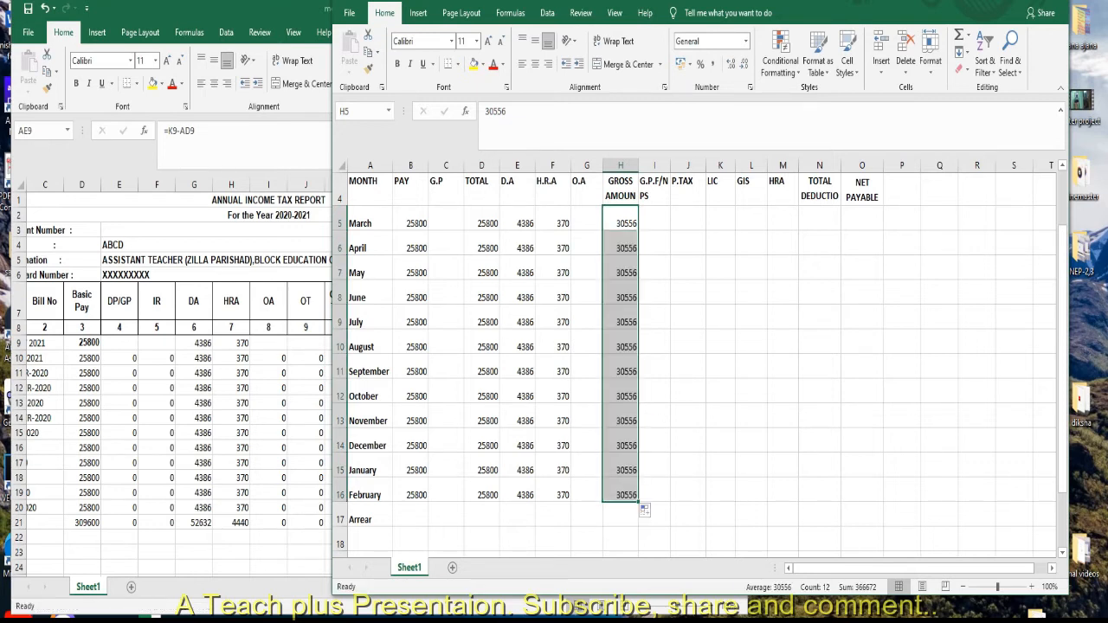
Check the provident fund figure in the tax report, enter 3019 as the March G.P.F/NPS and fill it down through February.
{"action": "left_click", "coordinate": [655, 222]}
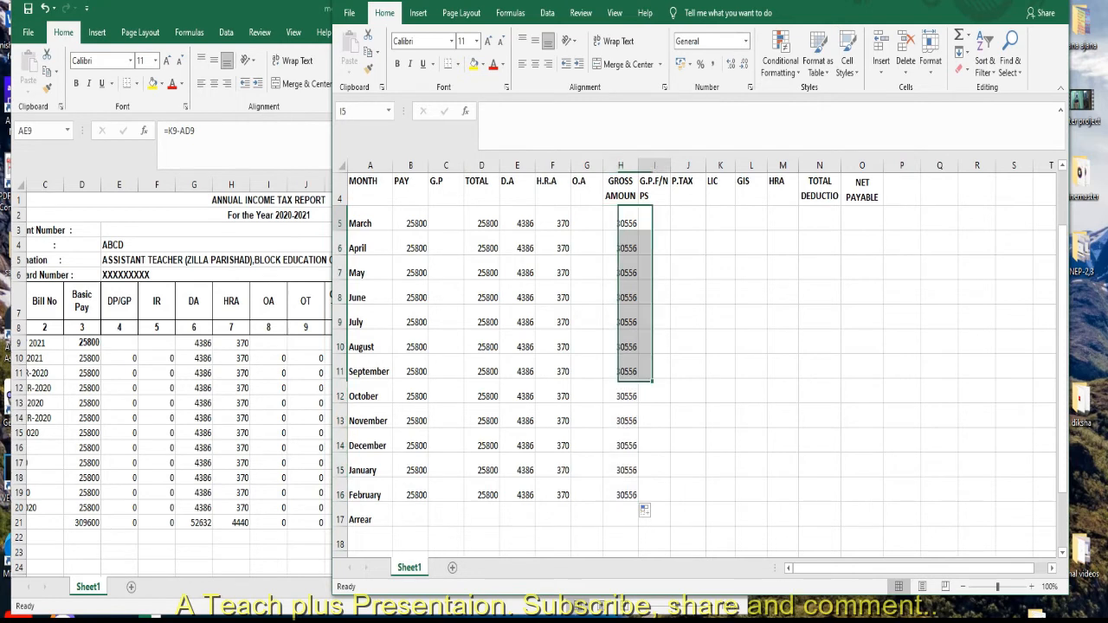
{"action": "left_click_drag", "start_coordinate": [246, 8], "coordinate": [231, 7]}
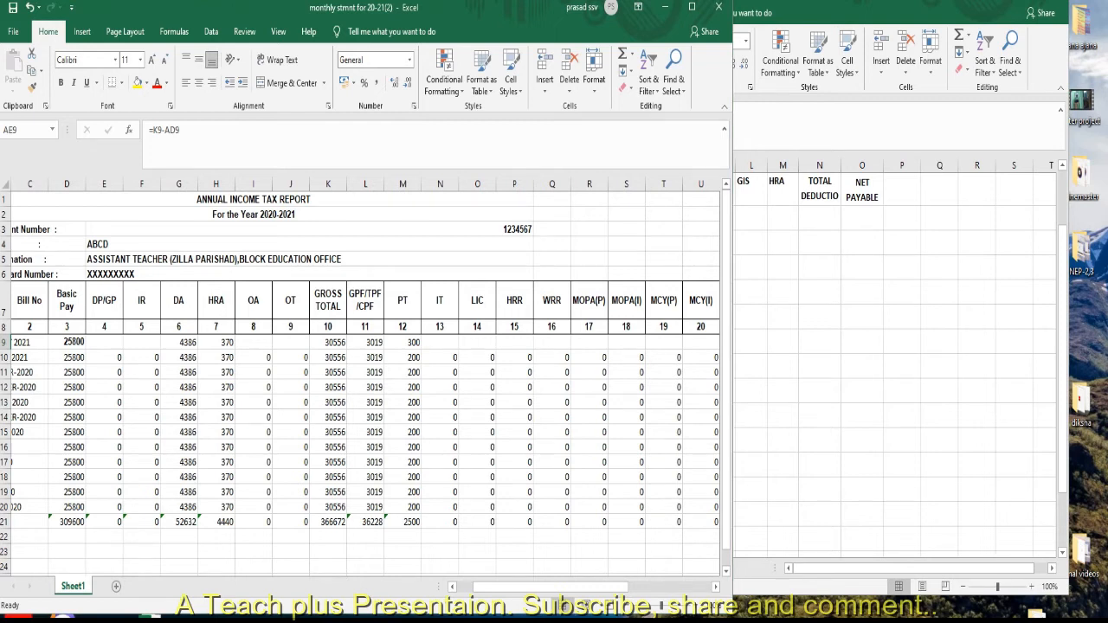
{"action": "key", "text": "alt+Tab"}
{"action": "type", "text": "30"}
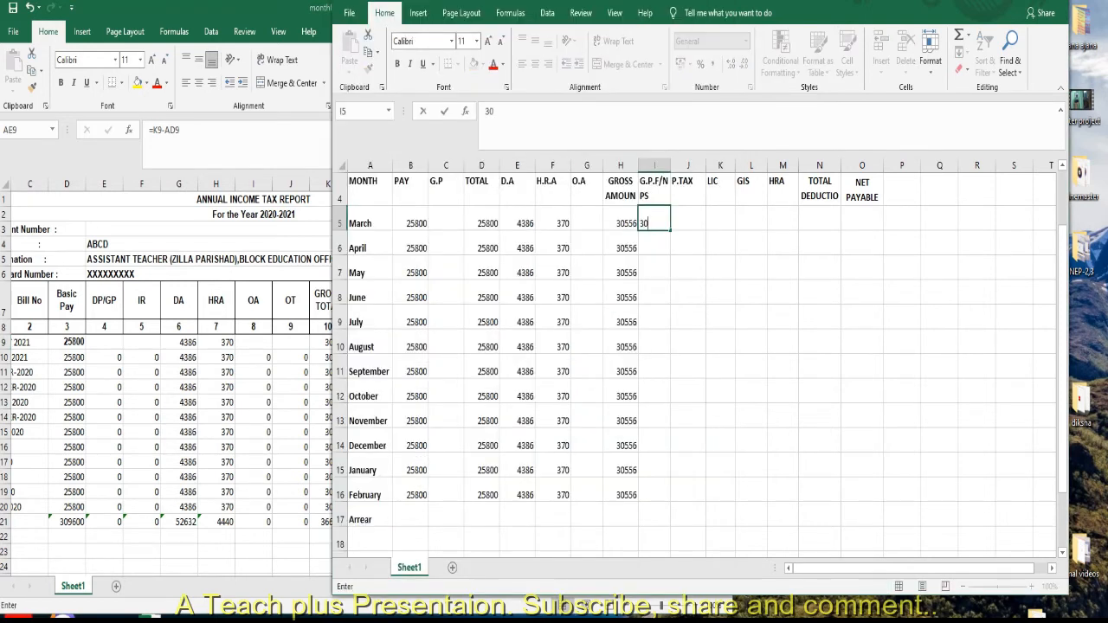
{"action": "type", "text": "19"}
{"action": "key", "text": "Return"}
{"action": "left_click", "coordinate": [657, 223]}
{"action": "left_click_drag", "start_coordinate": [671, 231], "coordinate": [671, 500]}
Enter 200 as the March P.TAX, fill it down through January and enter 300 for February.
{"action": "left_click_drag", "start_coordinate": [682, 224], "coordinate": [684, 299]}
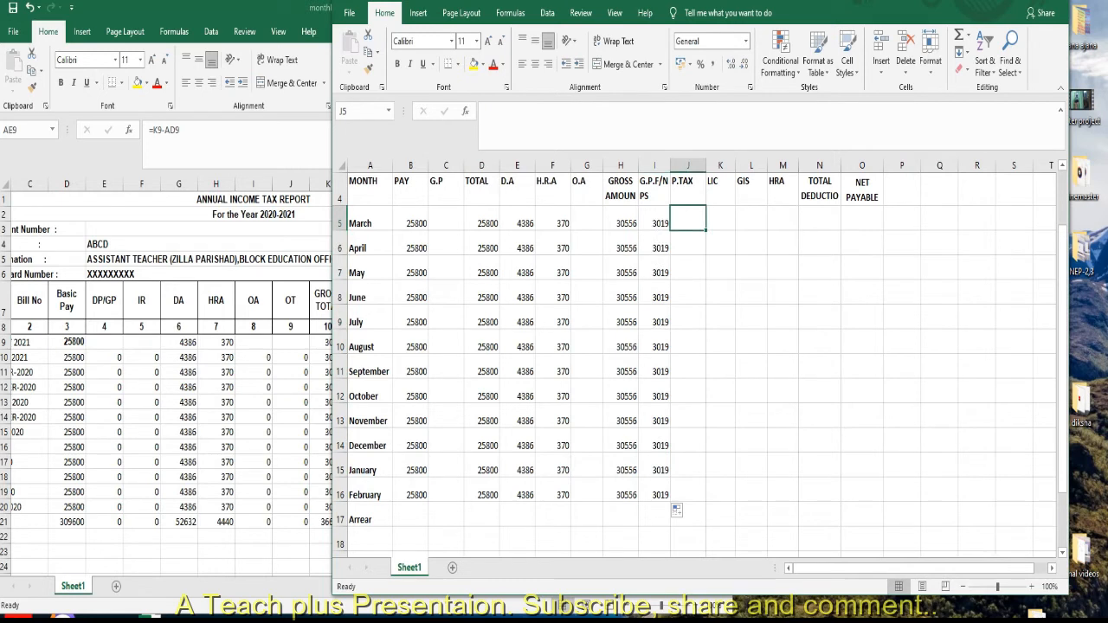
{"action": "type", "text": "200"}
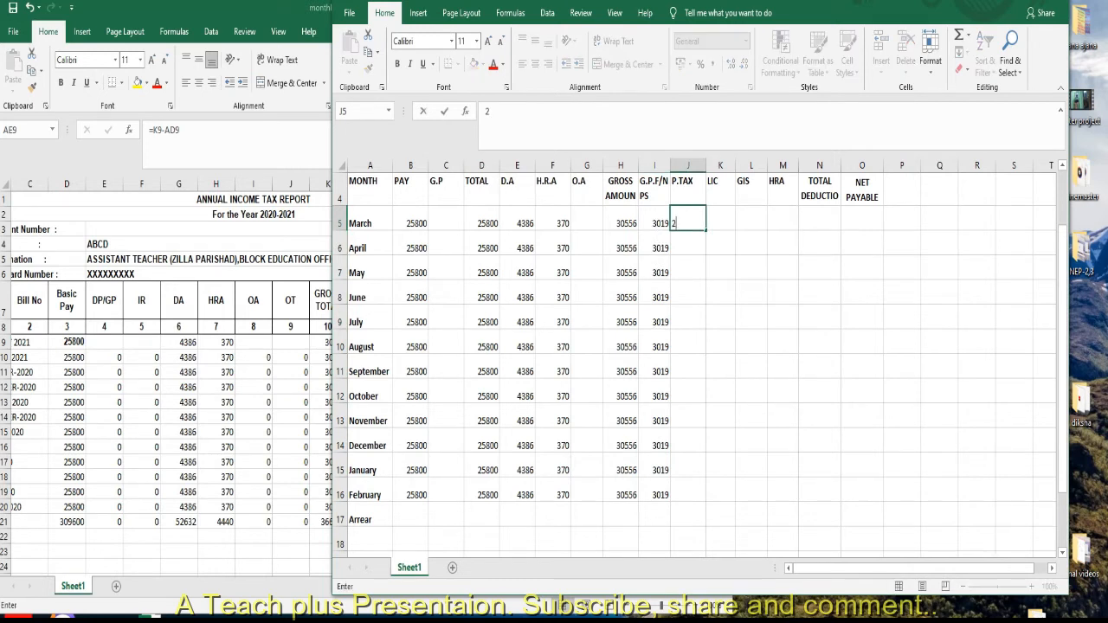
{"action": "key", "text": "Return"}
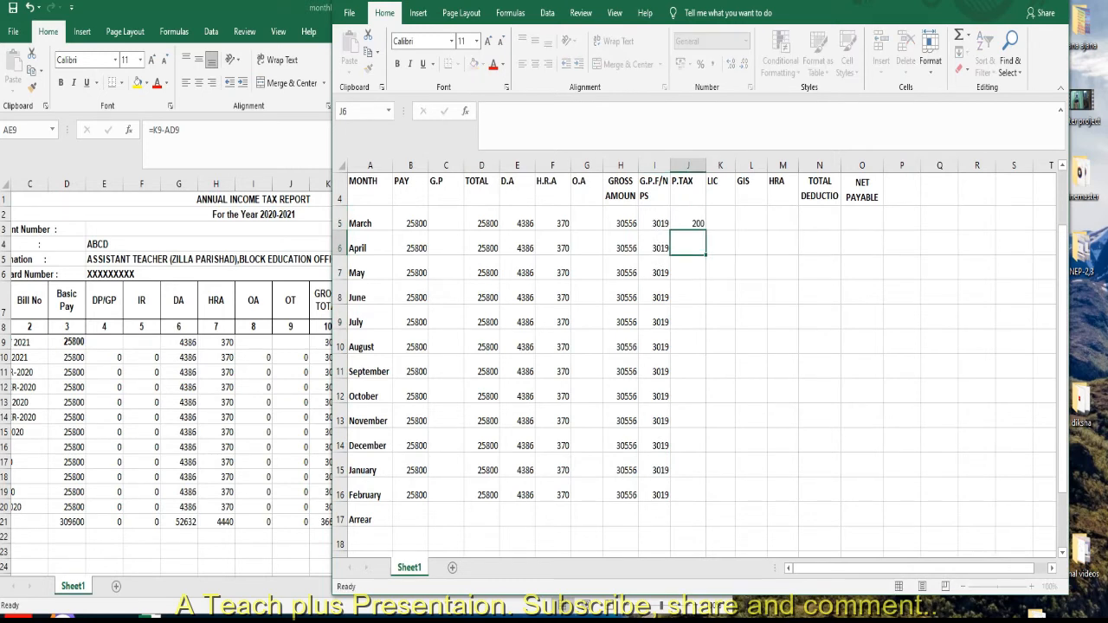
{"action": "left_click", "coordinate": [688, 223]}
{"action": "left_click_drag", "start_coordinate": [705, 231], "coordinate": [706, 477]}
{"action": "left_click", "coordinate": [688, 490]}
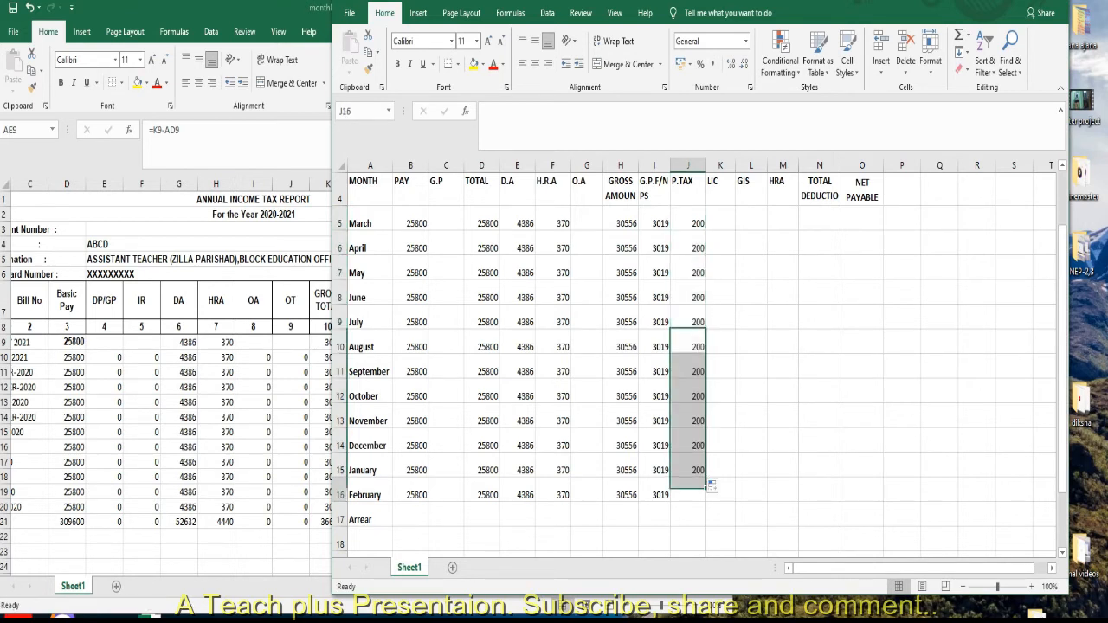
{"action": "type", "text": "300"}
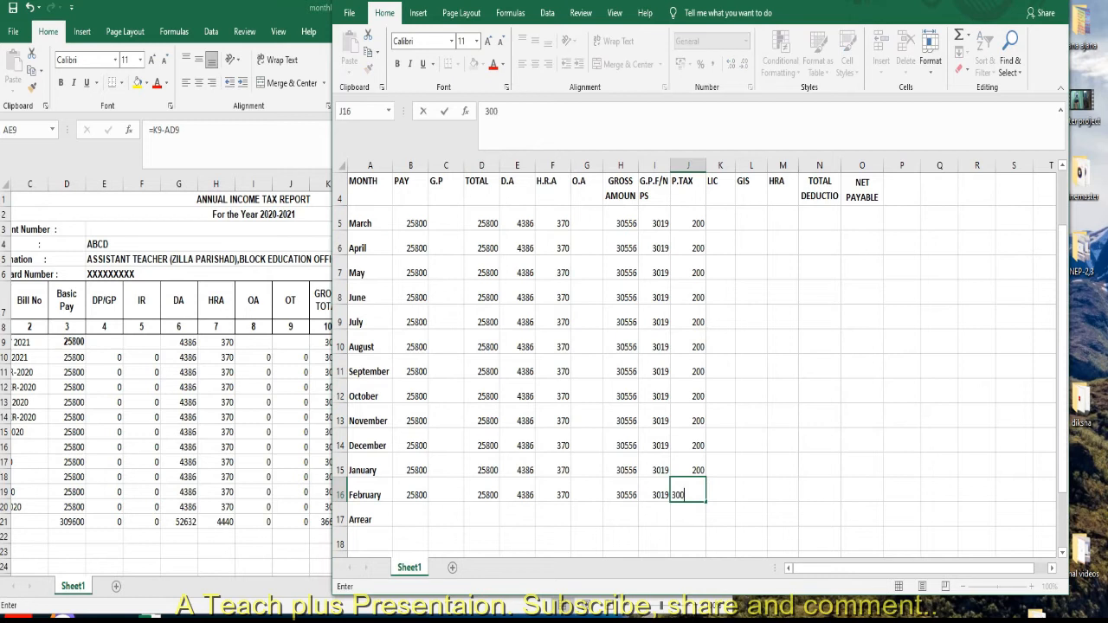
{"action": "left_click", "coordinate": [819, 466]}
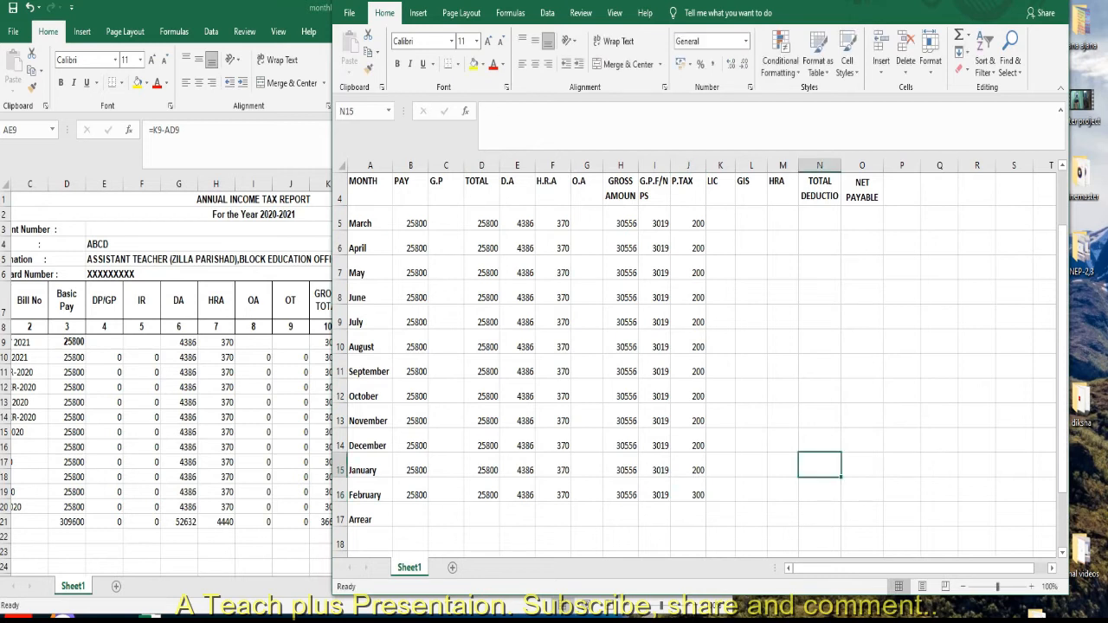
Check the LIC column in the tax report, enter 2000 as the March LIC and fill it down through February.
{"action": "left_click", "coordinate": [720, 219]}
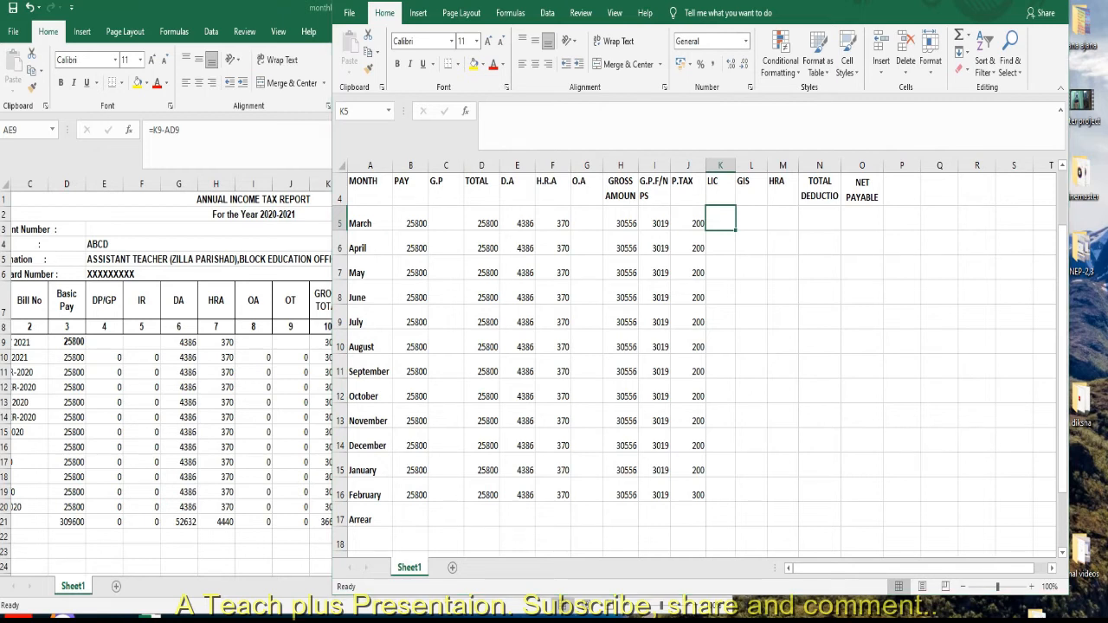
{"action": "key", "text": "alt+Tab"}
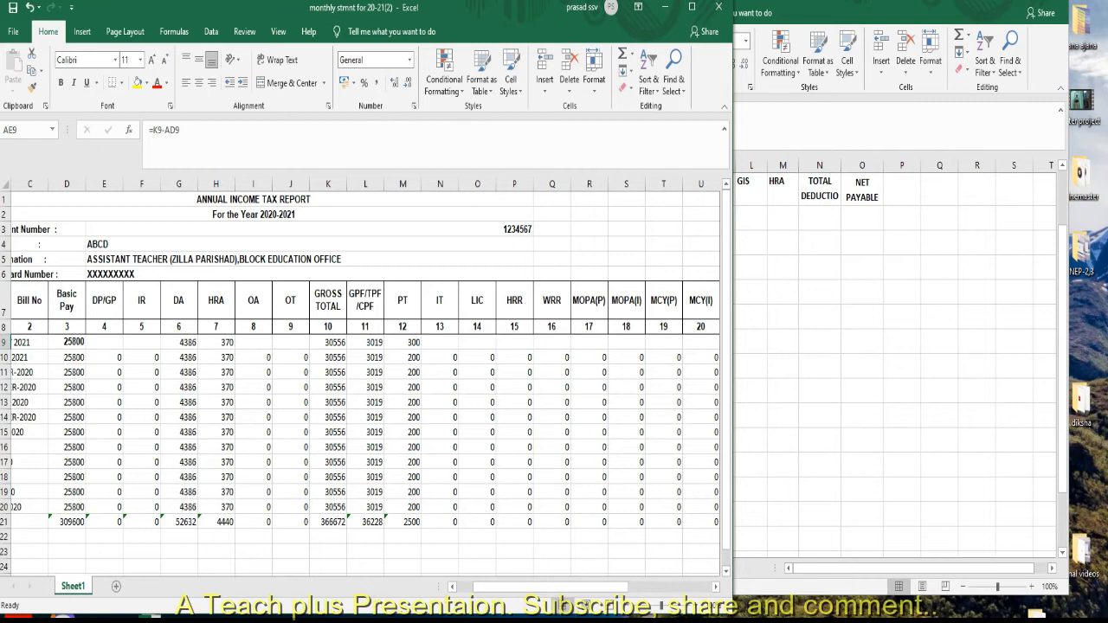
{"action": "key", "text": "alt+Tab"}
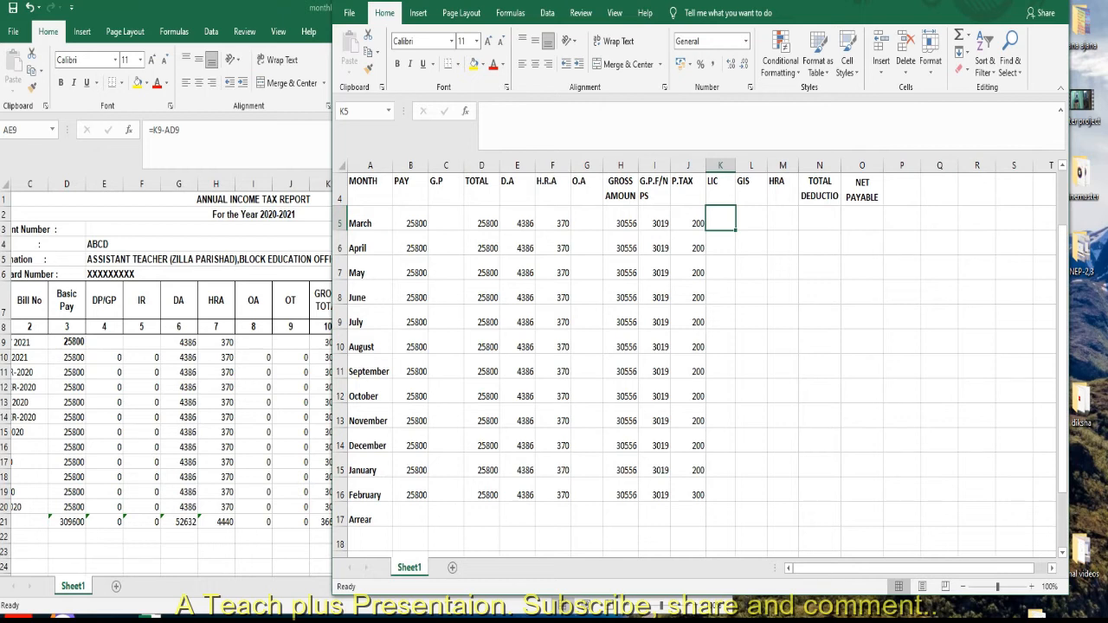
{"action": "type", "text": "2000"}
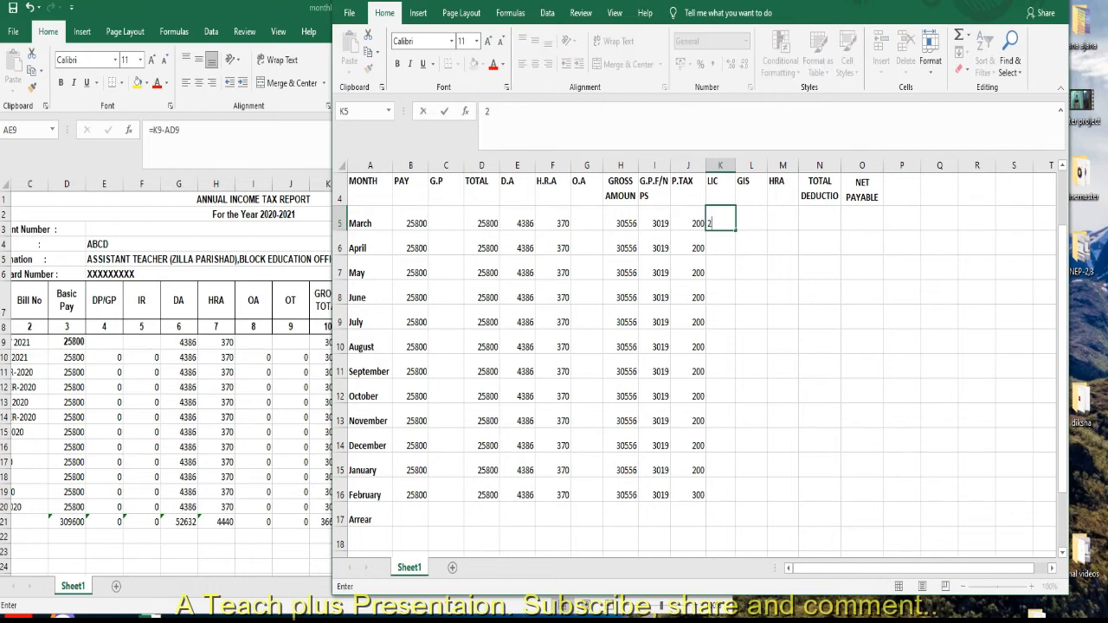
{"action": "left_click", "coordinate": [720, 318]}
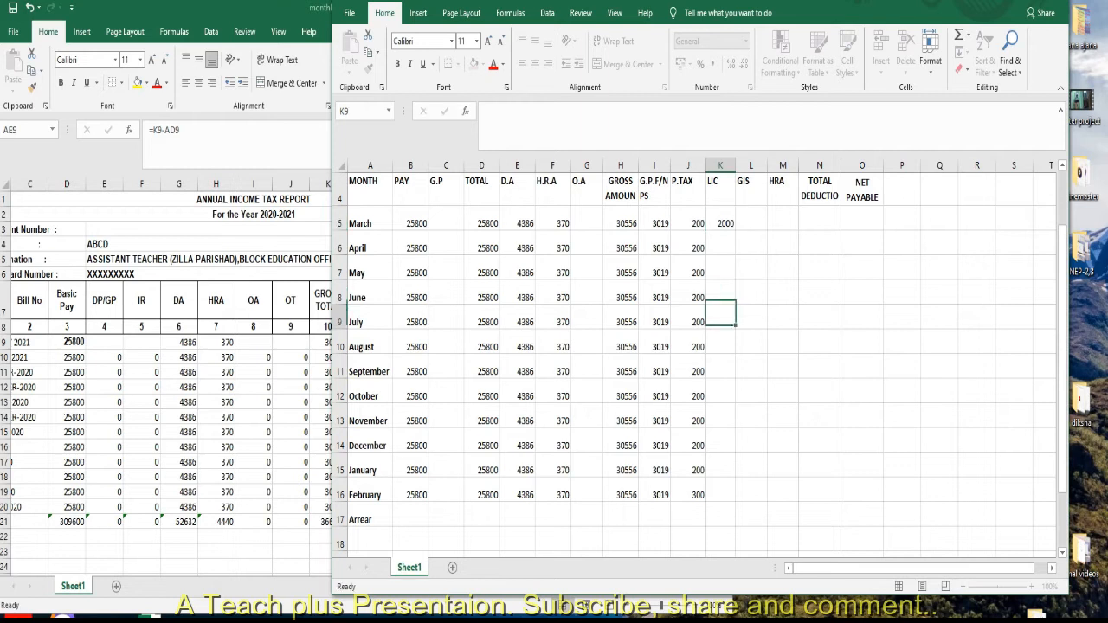
{"action": "left_click", "coordinate": [720, 219]}
{"action": "left_click_drag", "start_coordinate": [736, 230], "coordinate": [736, 501]}
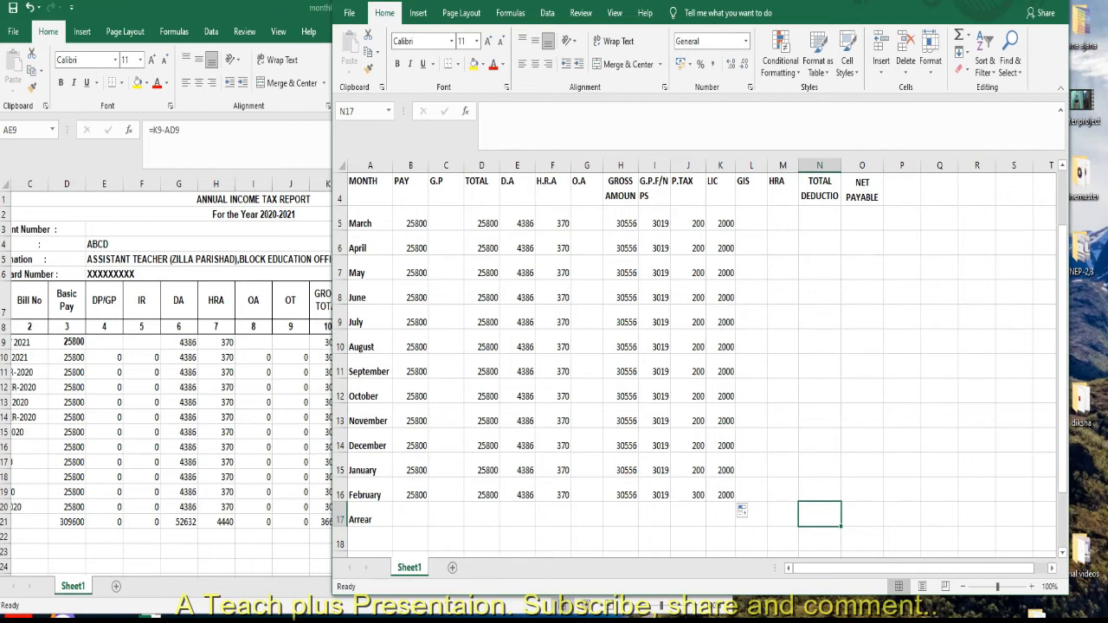
Leave GIS and the deduction HRA blank, enter 5219 as the March total deduction and fill it down through February.
{"action": "left_click", "coordinate": [751, 219]}
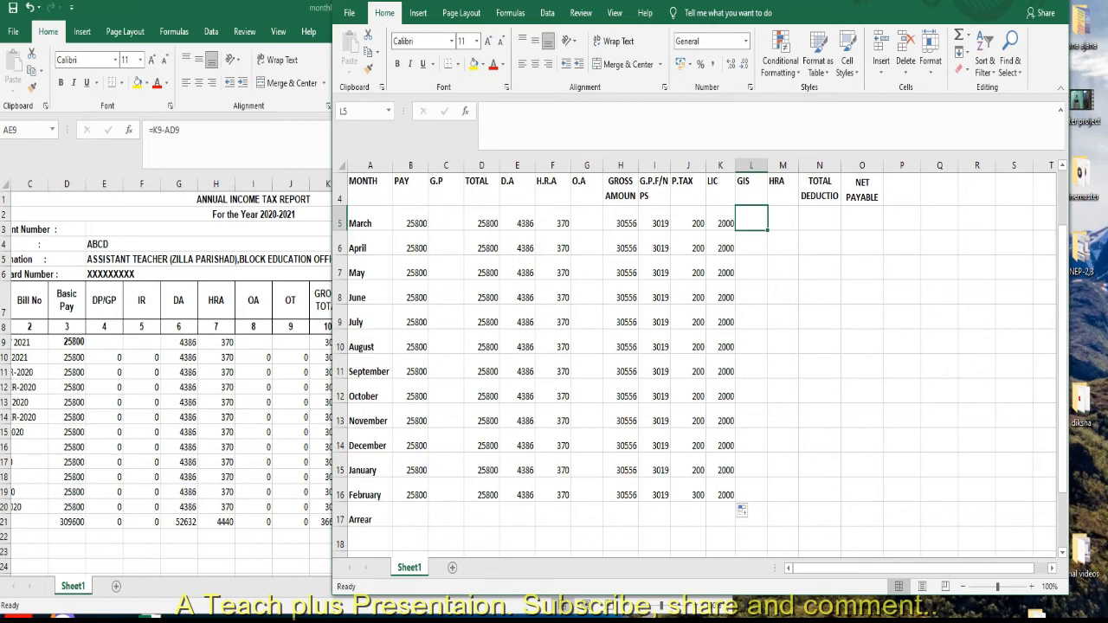
{"action": "left_click", "coordinate": [782, 218]}
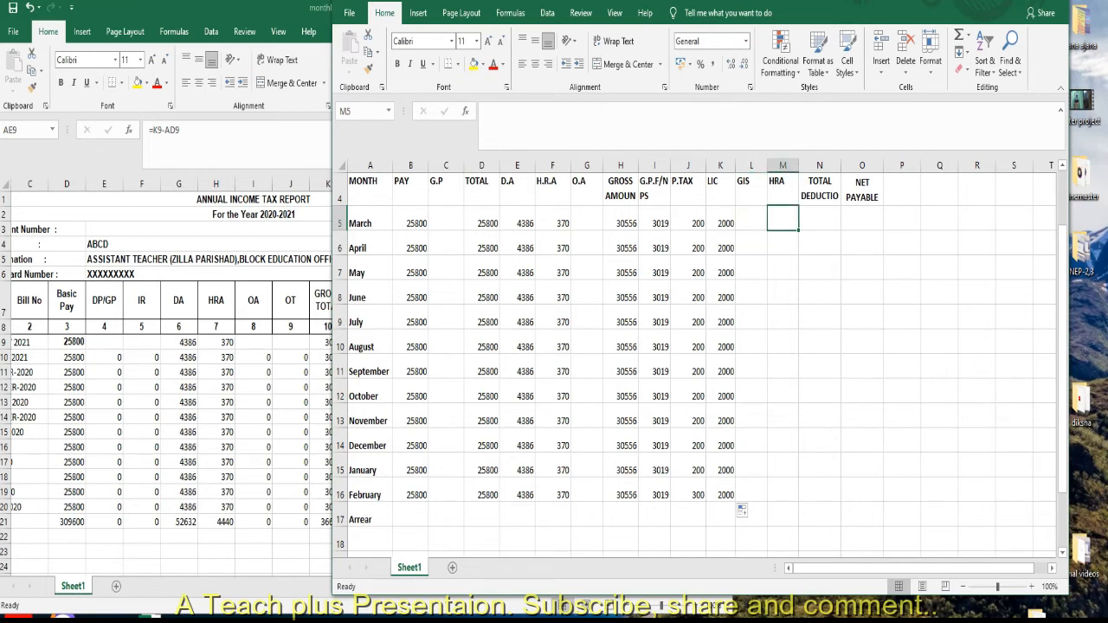
{"action": "left_click", "coordinate": [820, 218]}
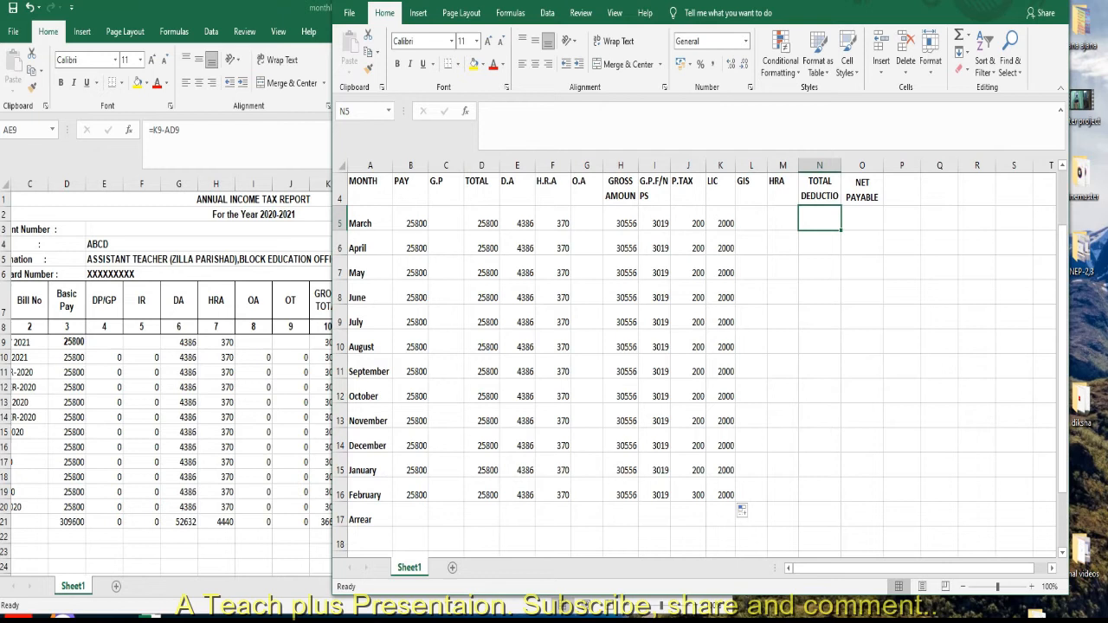
{"action": "type", "text": "5219"}
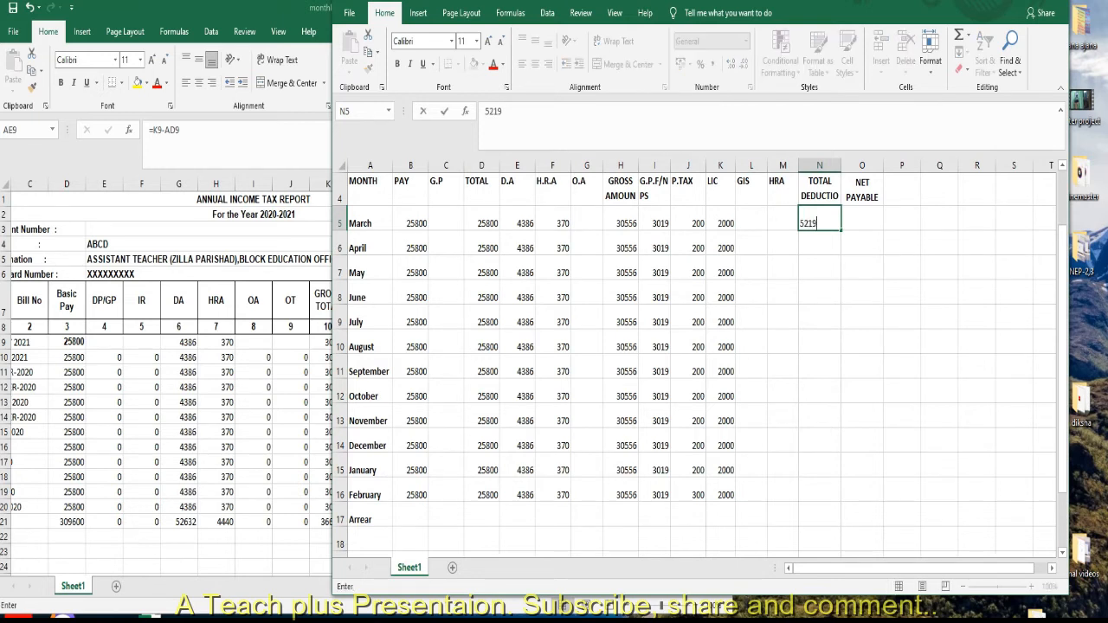
{"action": "left_click", "coordinate": [902, 317]}
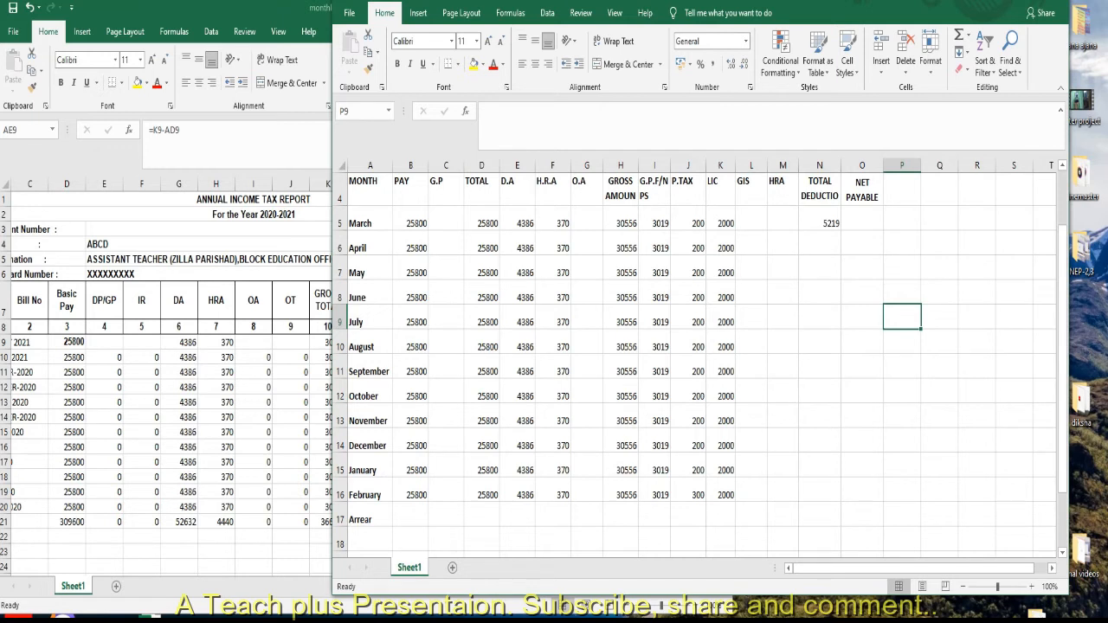
{"action": "left_click", "coordinate": [820, 219]}
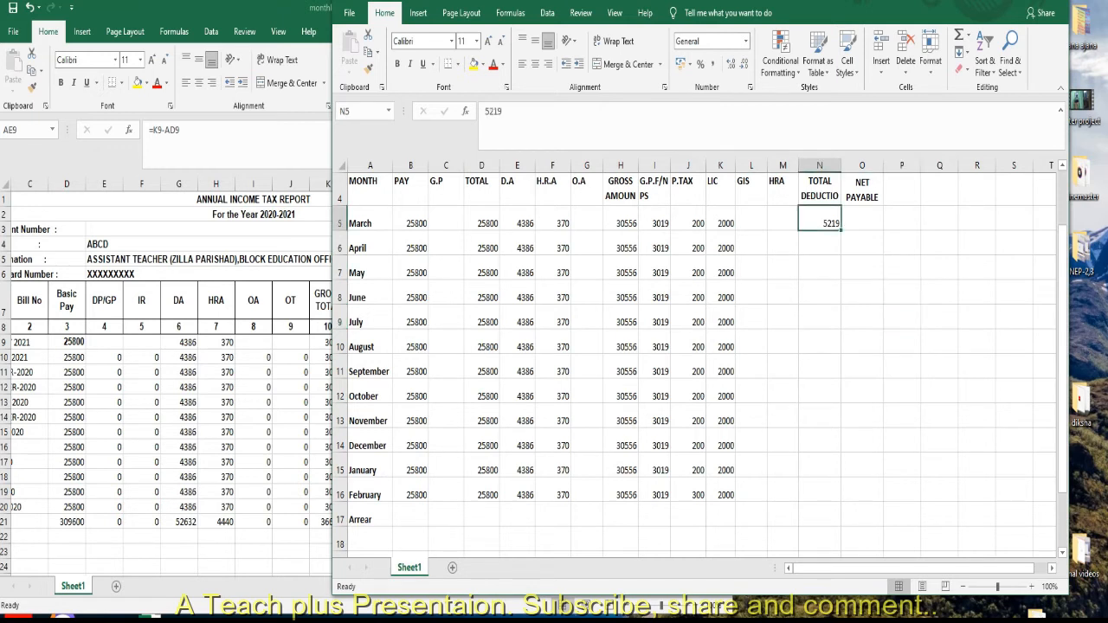
{"action": "left_click_drag", "start_coordinate": [839, 231], "coordinate": [836, 497]}
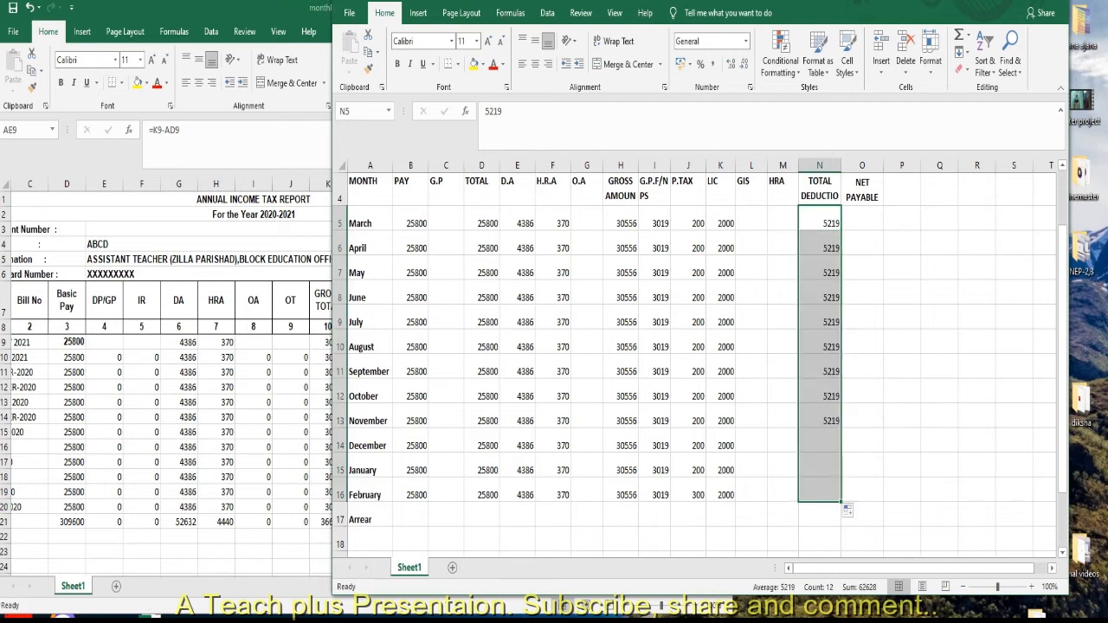
{"action": "left_click", "coordinate": [939, 421]}
Enter 25337 as the March net payable, the gross amount minus the total deduction, and fill it down through February.
{"action": "left_click", "coordinate": [862, 220]}
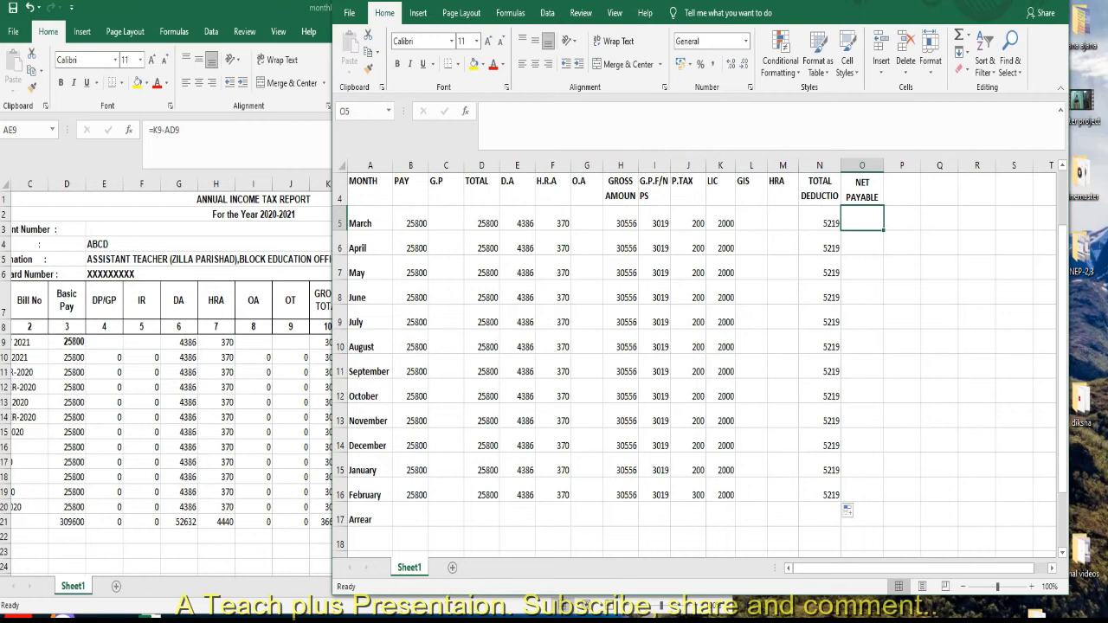
{"action": "left_click", "coordinate": [621, 220]}
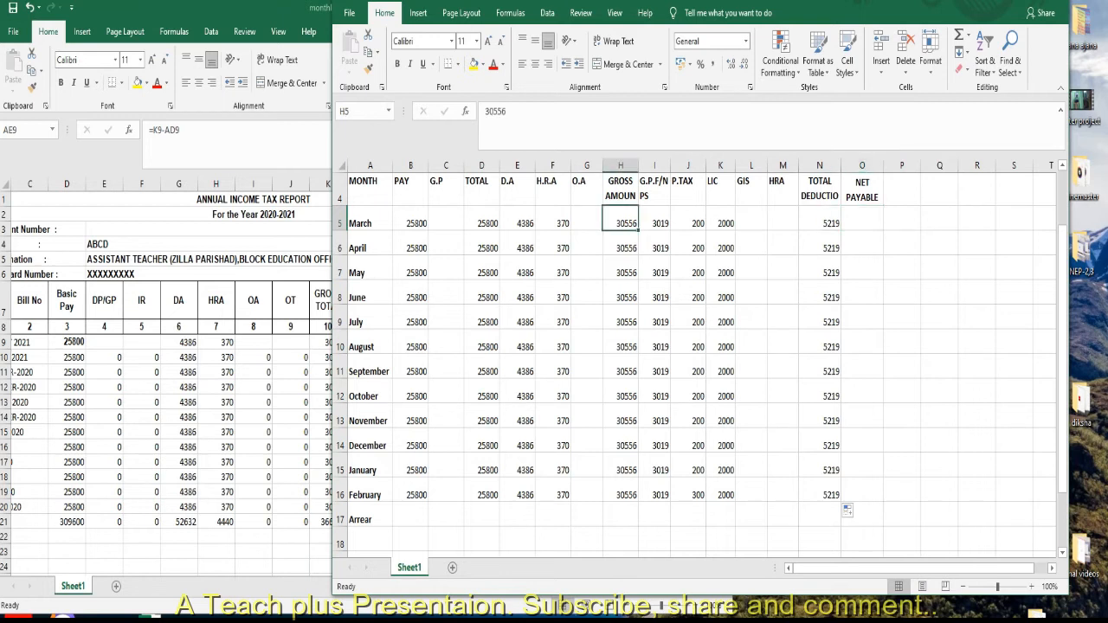
{"action": "left_click", "coordinate": [819, 220]}
{"action": "left_click", "coordinate": [863, 219]}
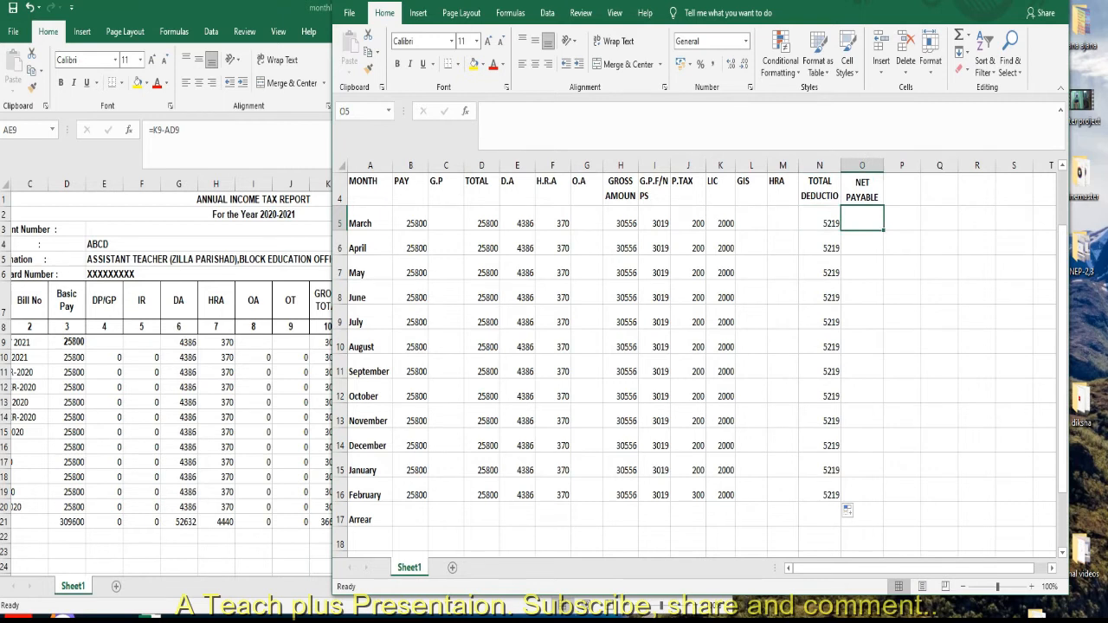
{"action": "type", "text": "25"}
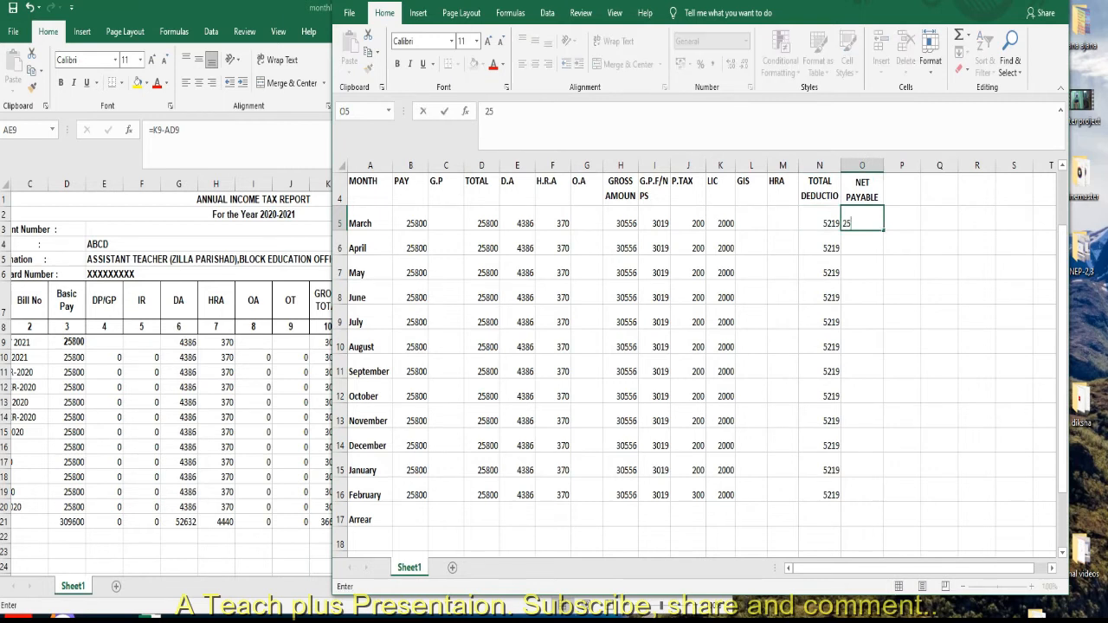
{"action": "type", "text": "337"}
{"action": "left_click", "coordinate": [862, 292]}
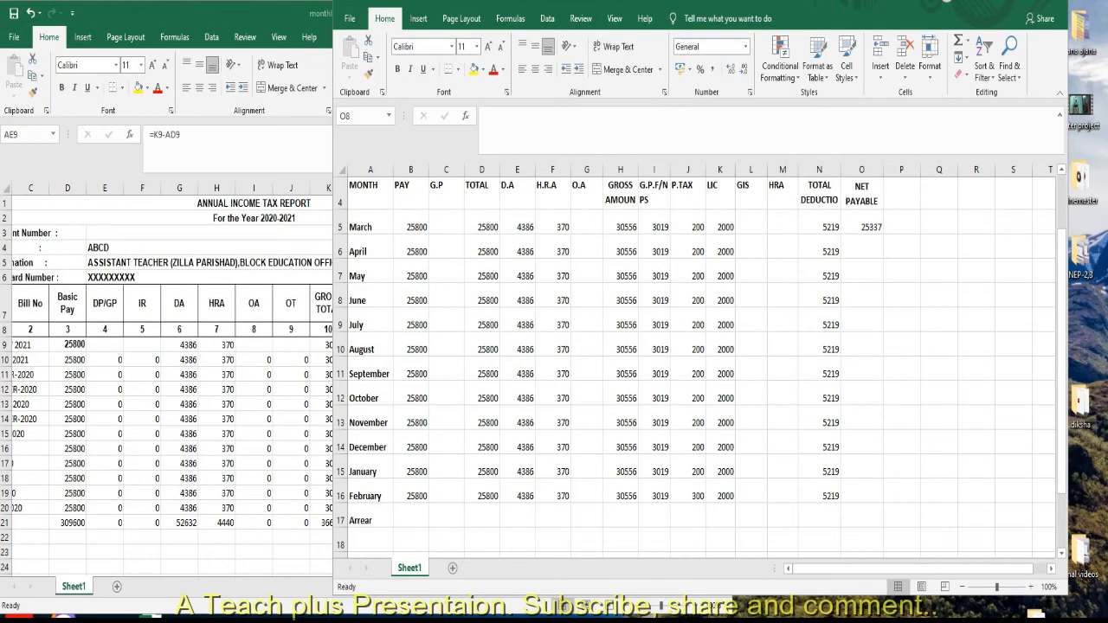
{"action": "key", "text": "Up"}
{"action": "key", "text": "Up"}
{"action": "key", "text": "Up"}
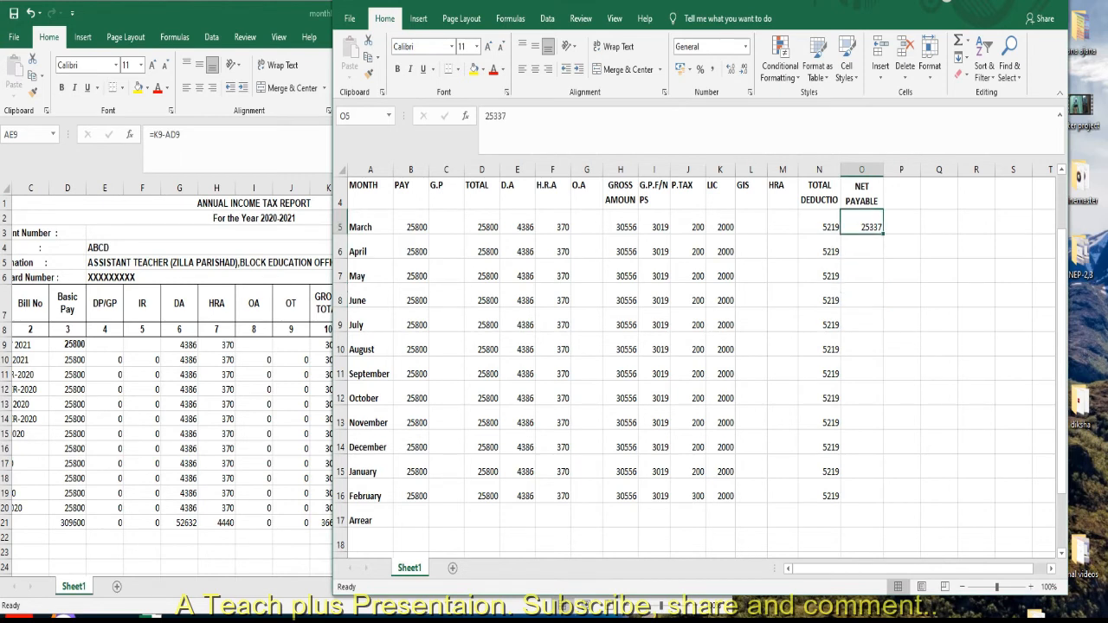
{"action": "left_click_drag", "start_coordinate": [883, 233], "coordinate": [883, 502]}
Examine the Arrear row's pay, total and D.A cells and the Total row beneath the monthly entries.
{"action": "left_click_drag", "start_coordinate": [1061, 316], "coordinate": [1061, 370]}
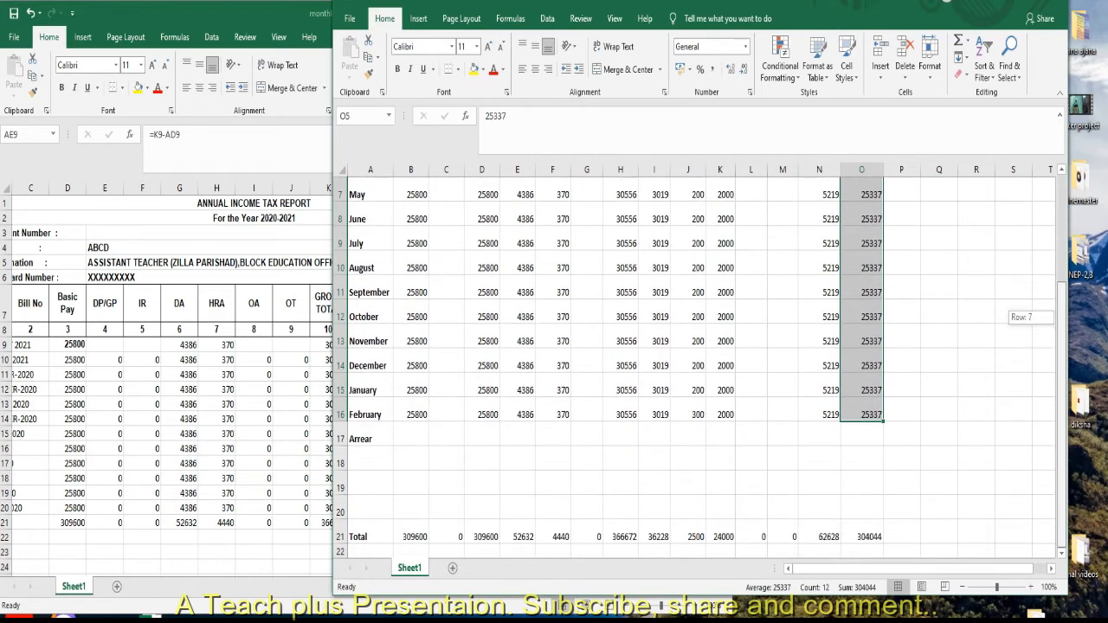
{"action": "left_click", "coordinate": [411, 437]}
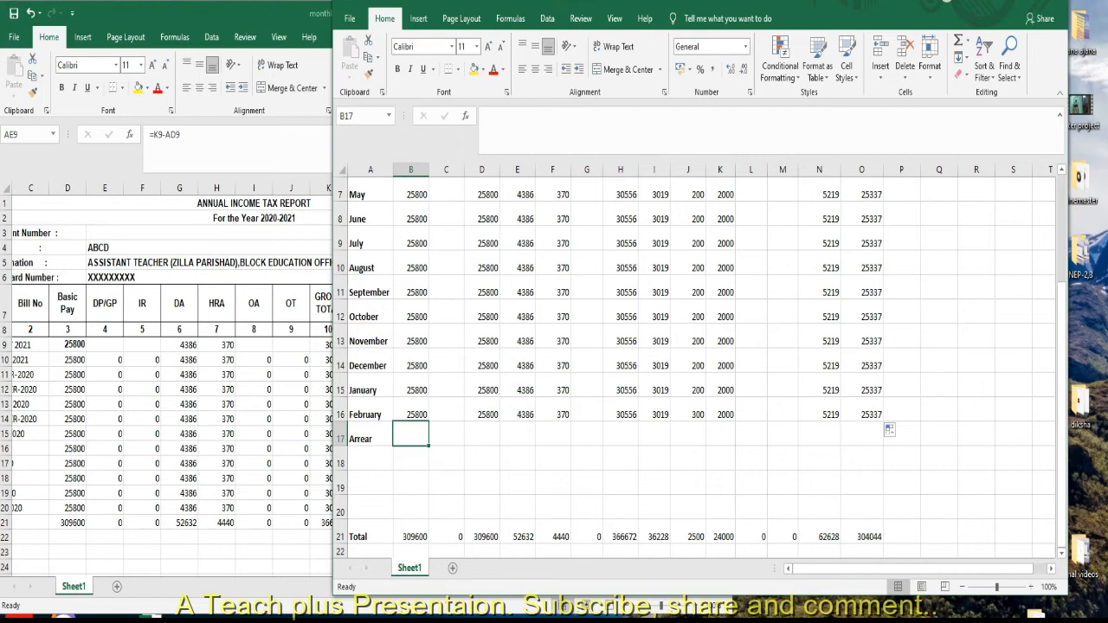
{"action": "mouse_move", "coordinate": [1061, 414]}
{"action": "left_mouse_down"}
{"action": "mouse_move", "coordinate": [1061, 351]}
{"action": "mouse_move", "coordinate": [1061, 396]}
{"action": "left_mouse_up"}
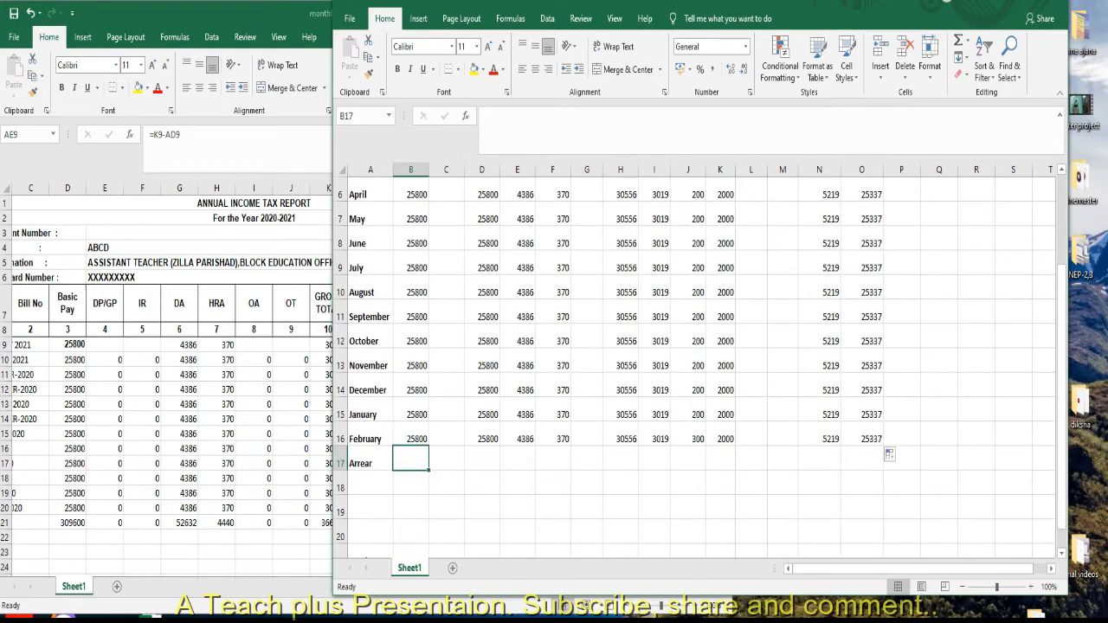
{"action": "left_click", "coordinate": [482, 459]}
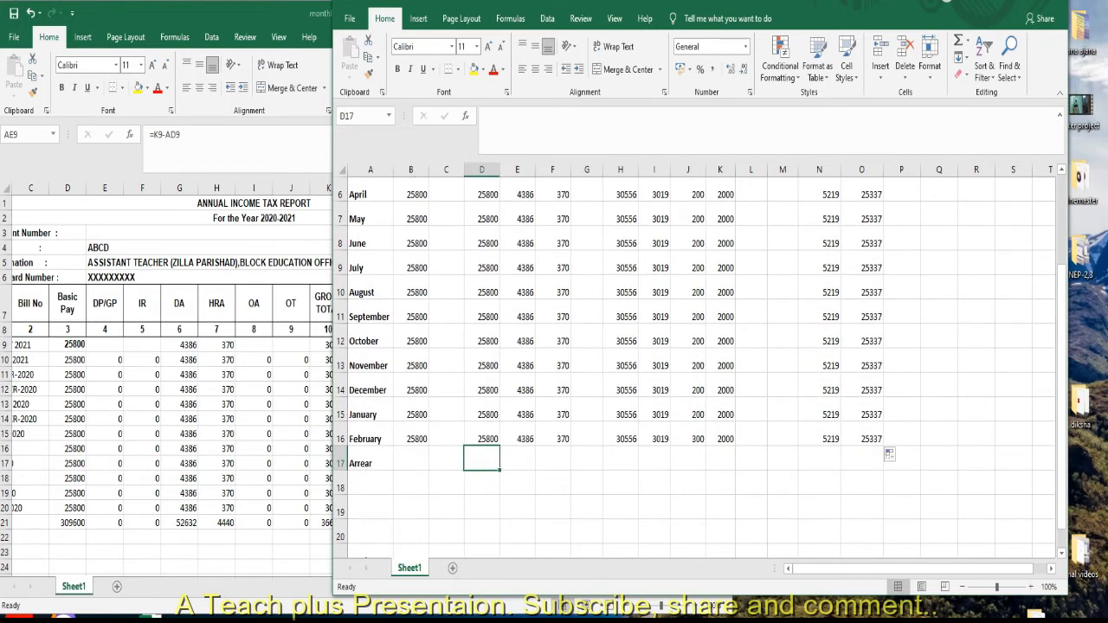
{"action": "left_click_drag", "start_coordinate": [1061, 360], "coordinate": [1061, 324]}
{"action": "left_click", "coordinate": [517, 517]}
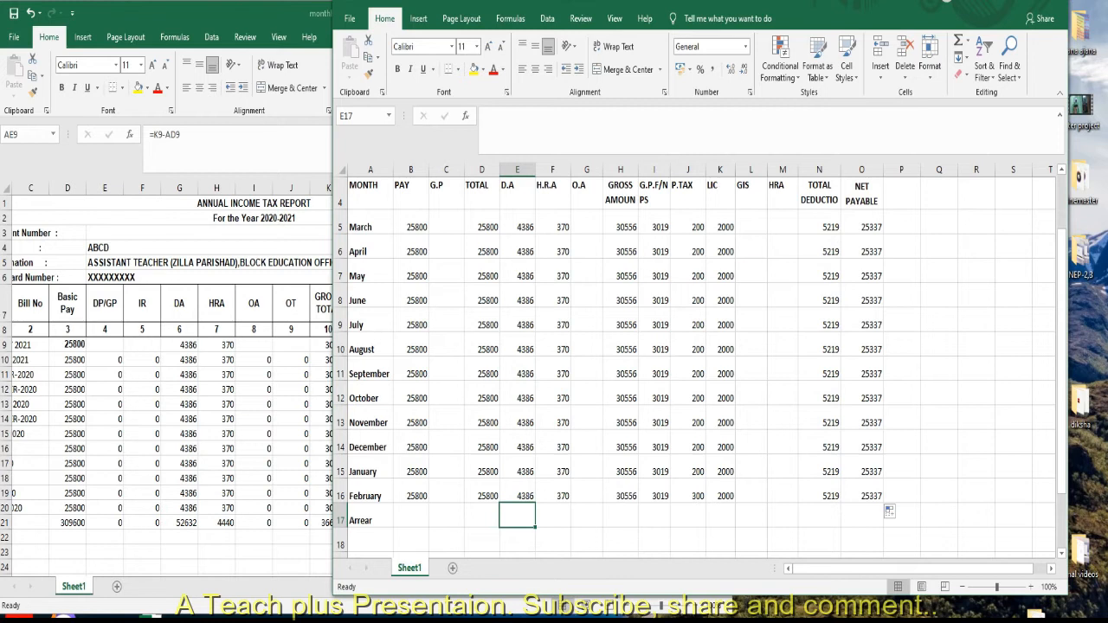
{"action": "left_click_drag", "start_coordinate": [1061, 256], "coordinate": [1061, 267]}
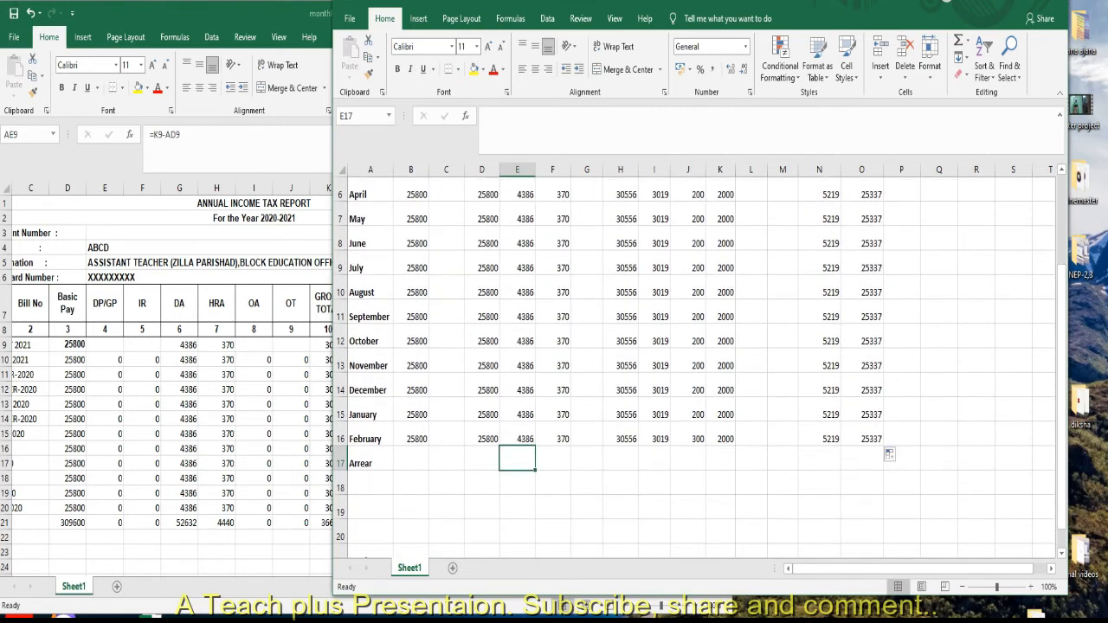
{"action": "left_click_drag", "start_coordinate": [1062, 339], "coordinate": [1061, 336]}
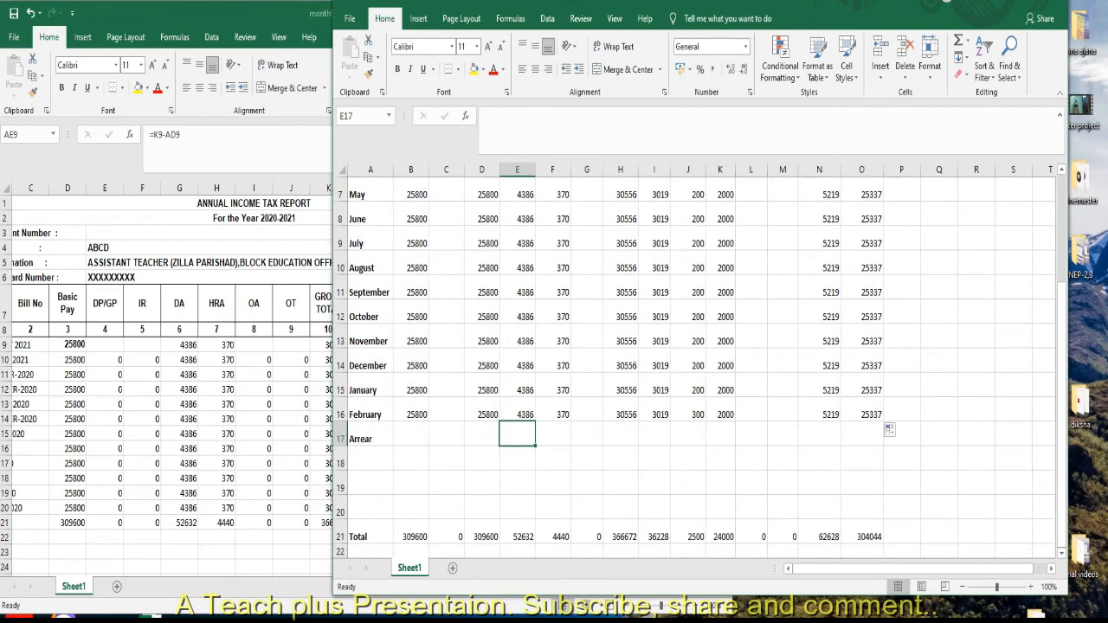
Check the Total row's sum formulas in the pay, G.P, total, D.A and H.R.A columns of the pay statement.
{"action": "left_click", "coordinate": [411, 533]}
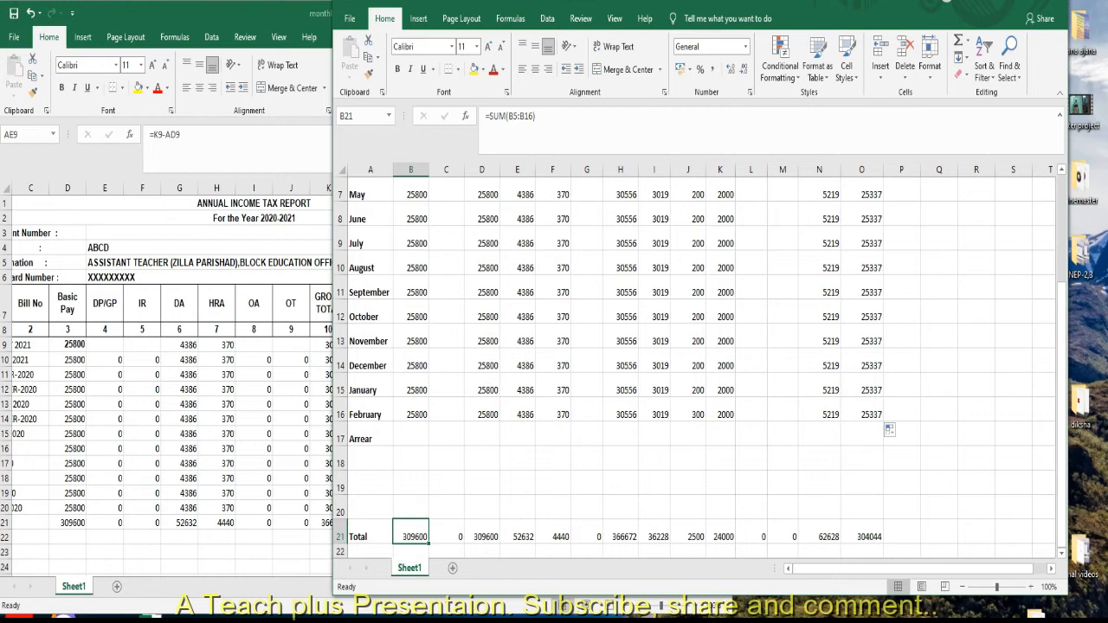
{"action": "key", "text": "Right"}
{"action": "key", "text": "Right"}
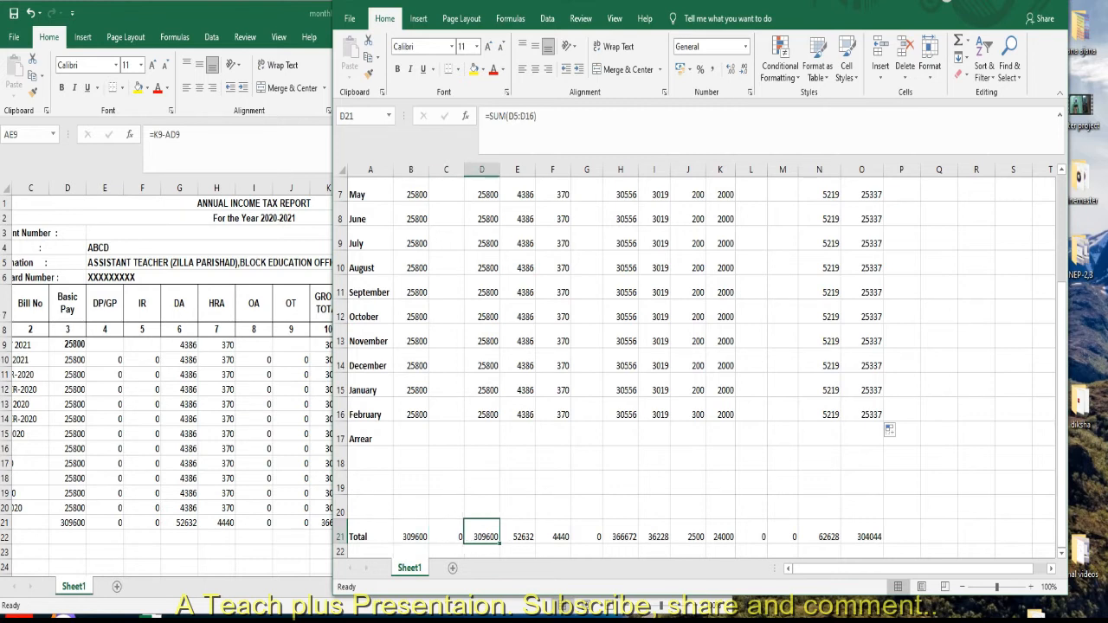
{"action": "mouse_move", "coordinate": [1061, 389]}
{"action": "left_mouse_down"}
{"action": "mouse_move", "coordinate": [1061, 329]}
{"action": "mouse_move", "coordinate": [1062, 396]}
{"action": "left_mouse_up"}
{"action": "key", "text": "Right"}
{"action": "key", "text": "Right"}
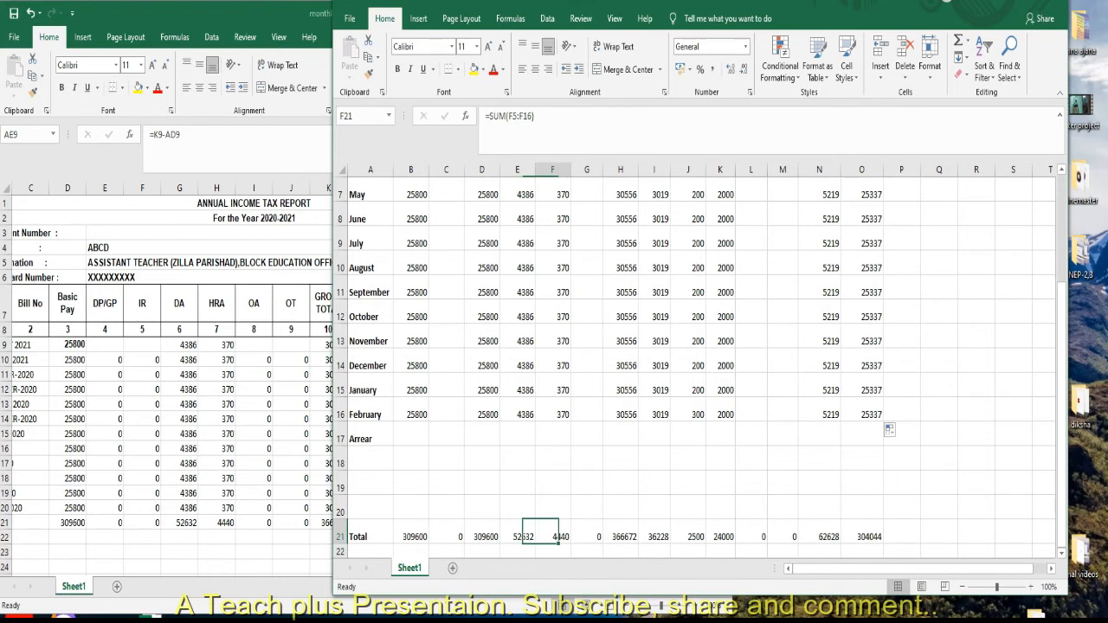
{"action": "mouse_move", "coordinate": [1062, 354]}
{"action": "left_mouse_down"}
{"action": "mouse_move", "coordinate": [1061, 293]}
{"action": "mouse_move", "coordinate": [1061, 369]}
{"action": "left_mouse_up"}
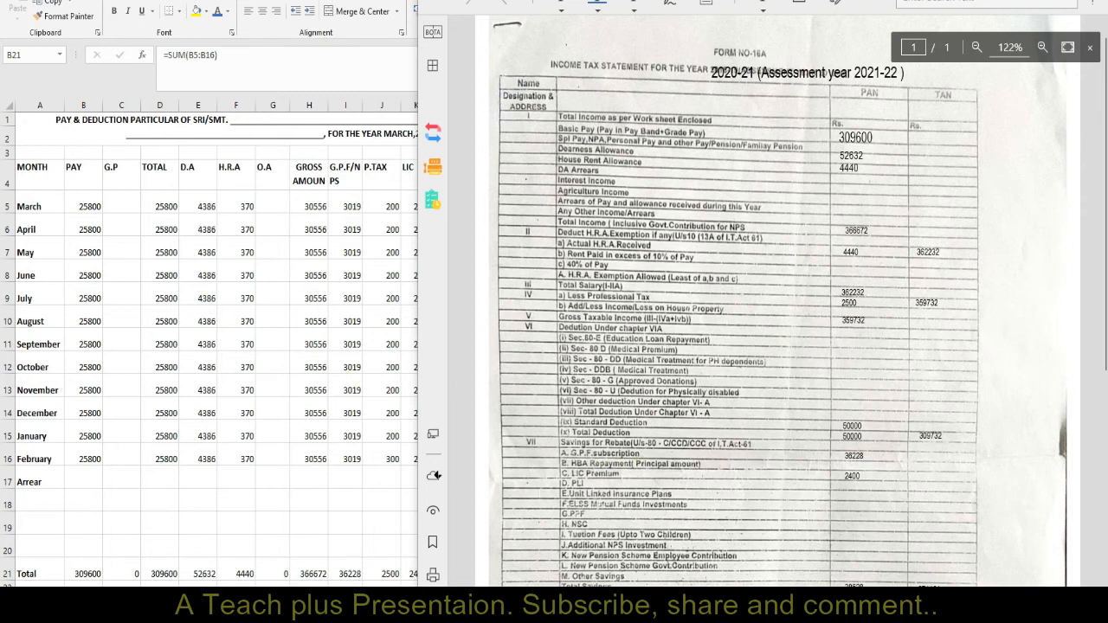
Move the pay statement window beside the Form 16A income tax statement for 2020-21 and compare its totals with the form's income and deduction rows.
{"action": "left_click_drag", "start_coordinate": [328, 0], "coordinate": [311, 10]}
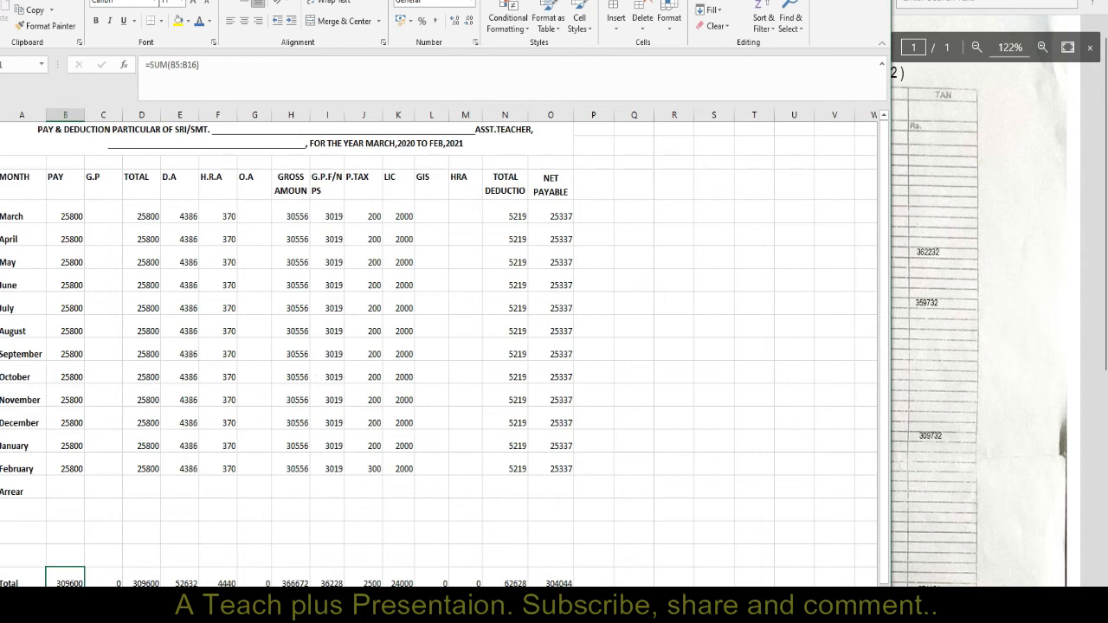
{"action": "left_click", "coordinate": [935, 4]}
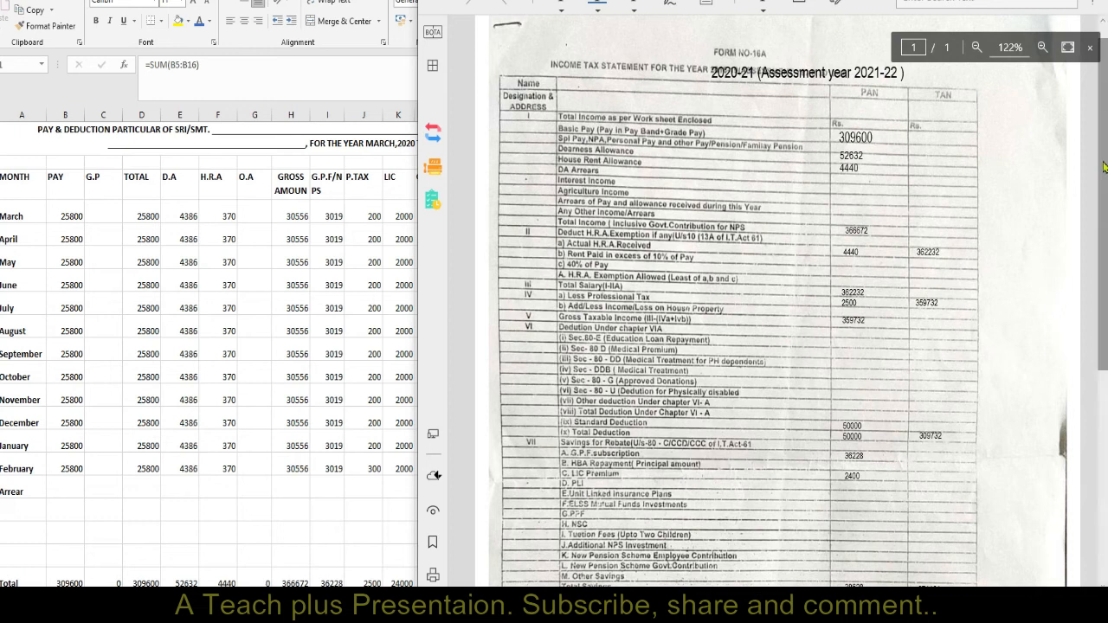
{"action": "scroll", "coordinate": [1105, 167], "scroll_direction": "down", "scroll_amount": 3}
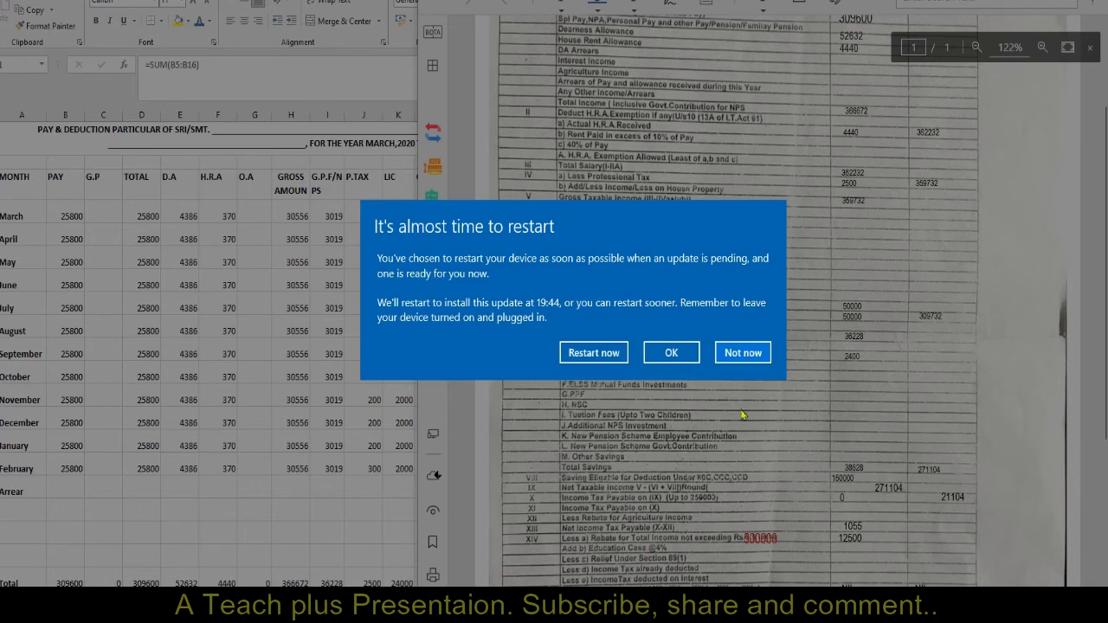
Postpone the pending device restart and examine the form's savings, taxable income, rebate and balance tax rows through to the declaration.
{"action": "left_click", "coordinate": [728, 353]}
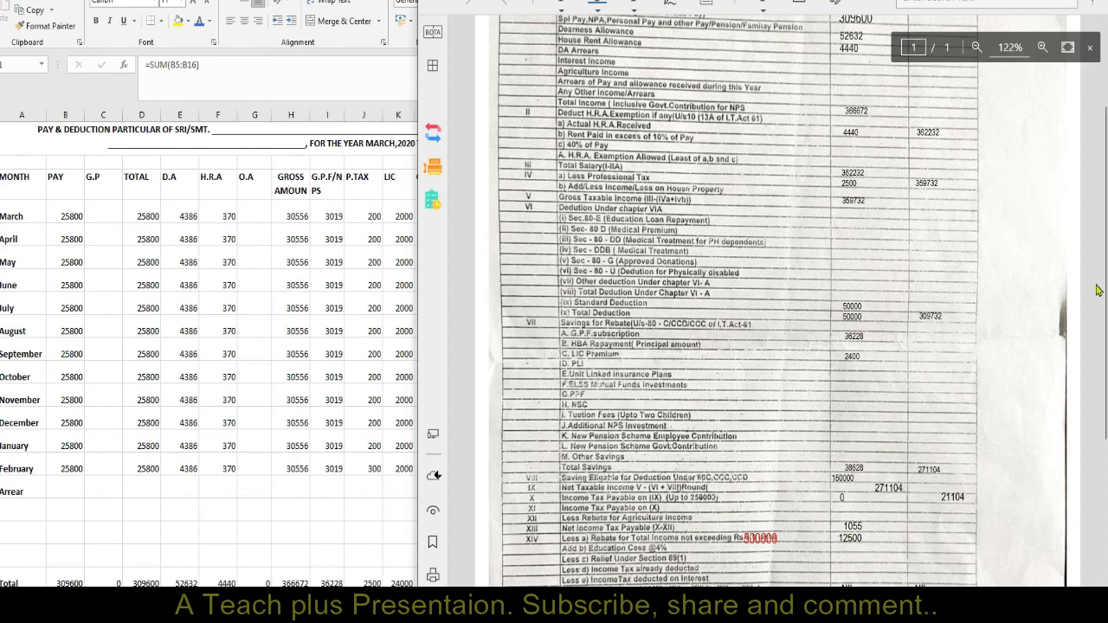
{"action": "scroll", "coordinate": [1097, 295], "scroll_direction": "down", "scroll_amount": 2}
{"action": "scroll", "coordinate": [1097, 294], "scroll_direction": "down", "scroll_amount": 2}
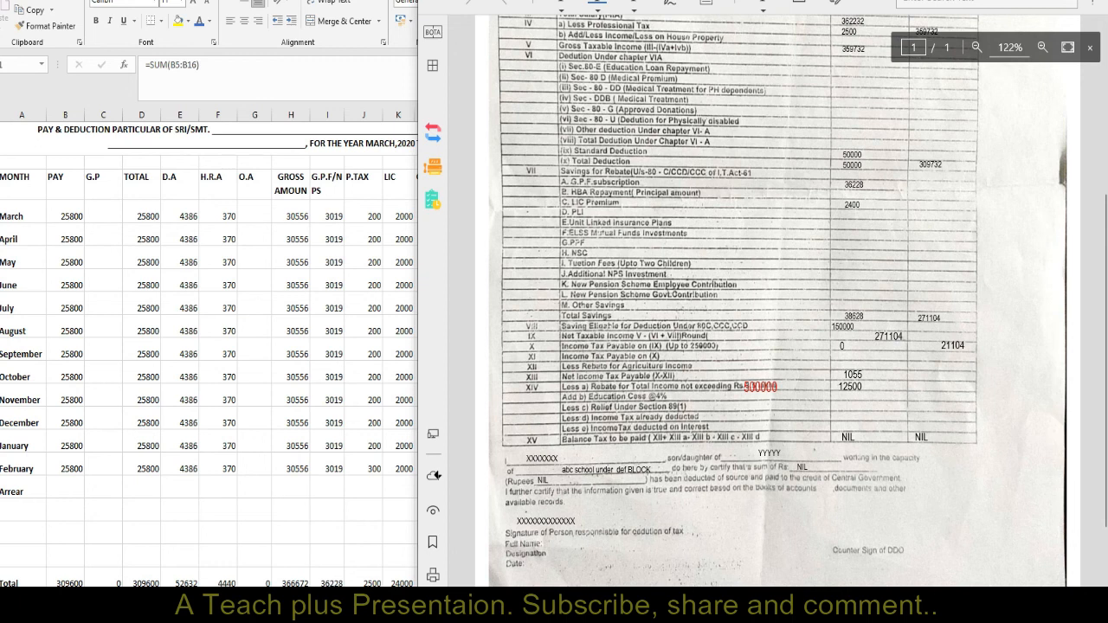
Look through the open document windows for the next one to view.
{"action": "mouse_move", "coordinate": [539, 617]}
{"action": "mouse_move", "coordinate": [417, 617]}
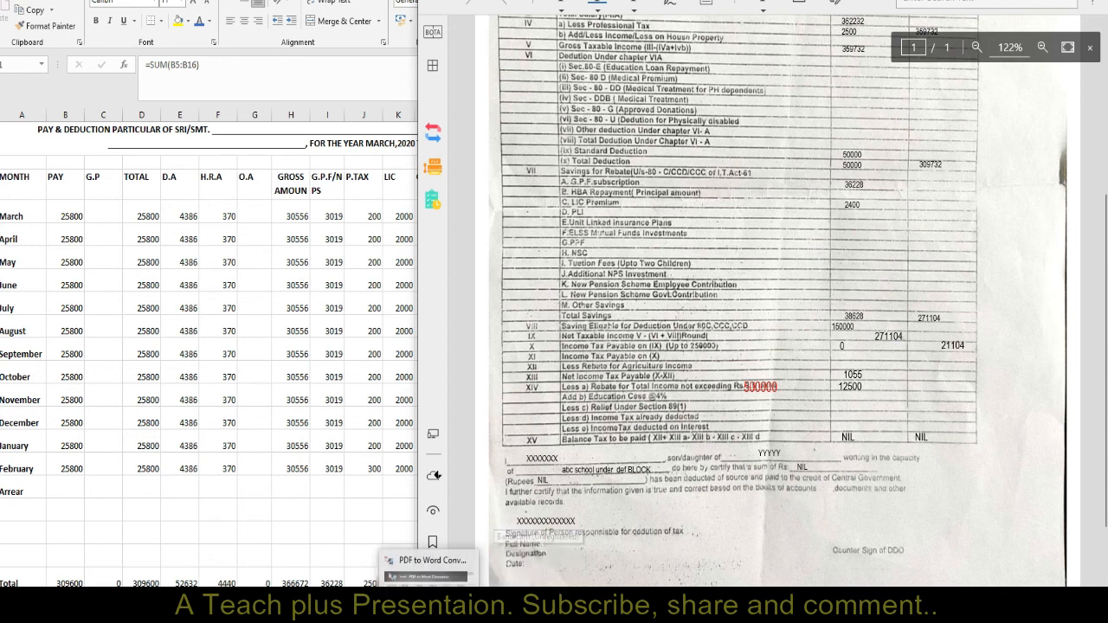